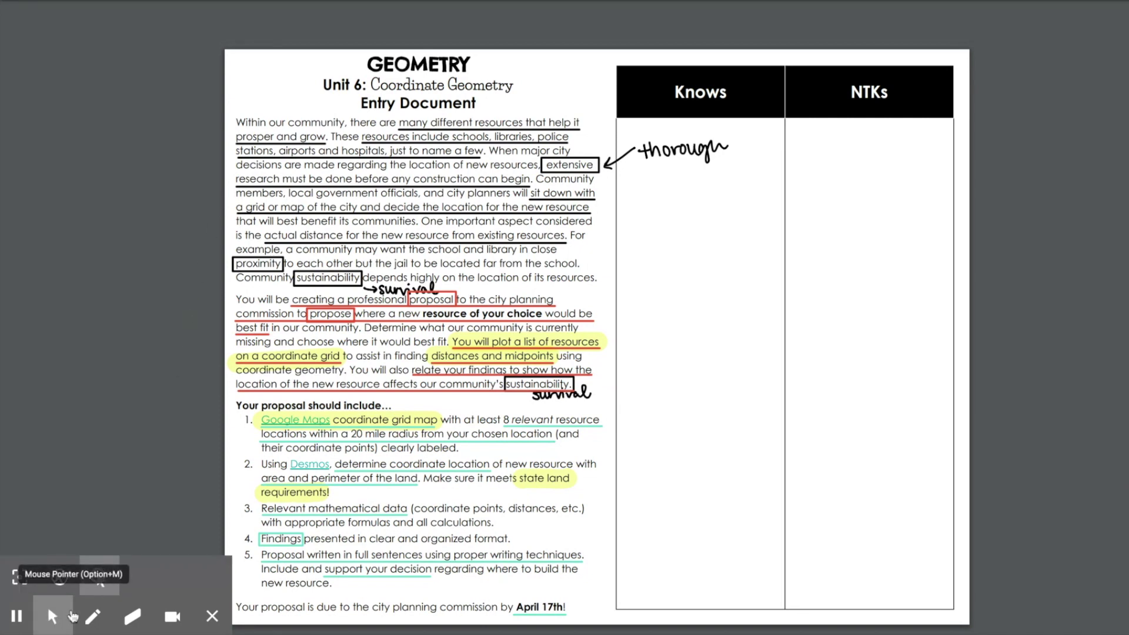
# Draw a red curly brace beside the city-planning-commission proposal paragraph with the Screencastify pen.
pyautogui.click(92, 616)
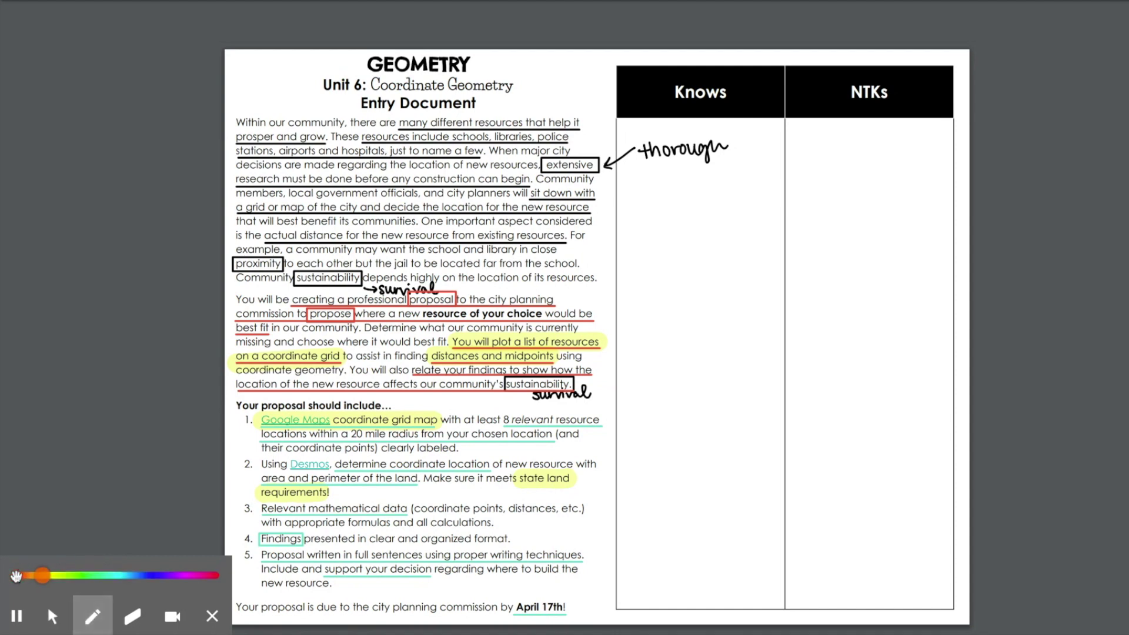
pyautogui.click(15, 576)
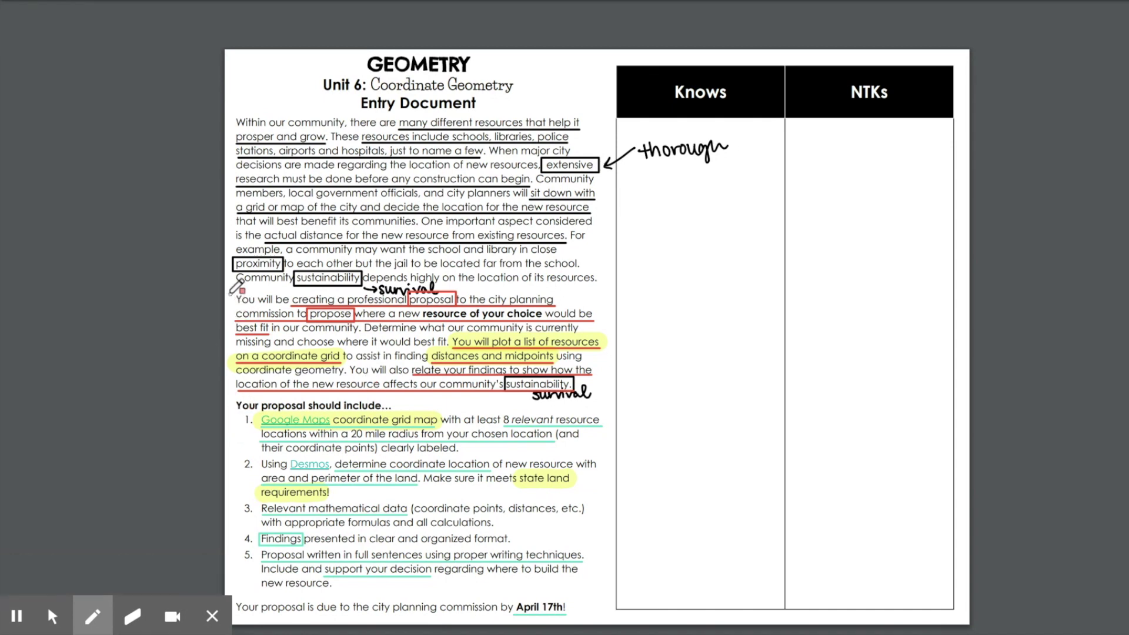
pyautogui.moveTo(234, 291)
pyautogui.mouseDown()
pyautogui.moveTo(211, 313)
pyautogui.moveTo(221, 346)
pyautogui.moveTo(211, 355)
pyautogui.moveTo(230, 396)
pyautogui.mouseUp()
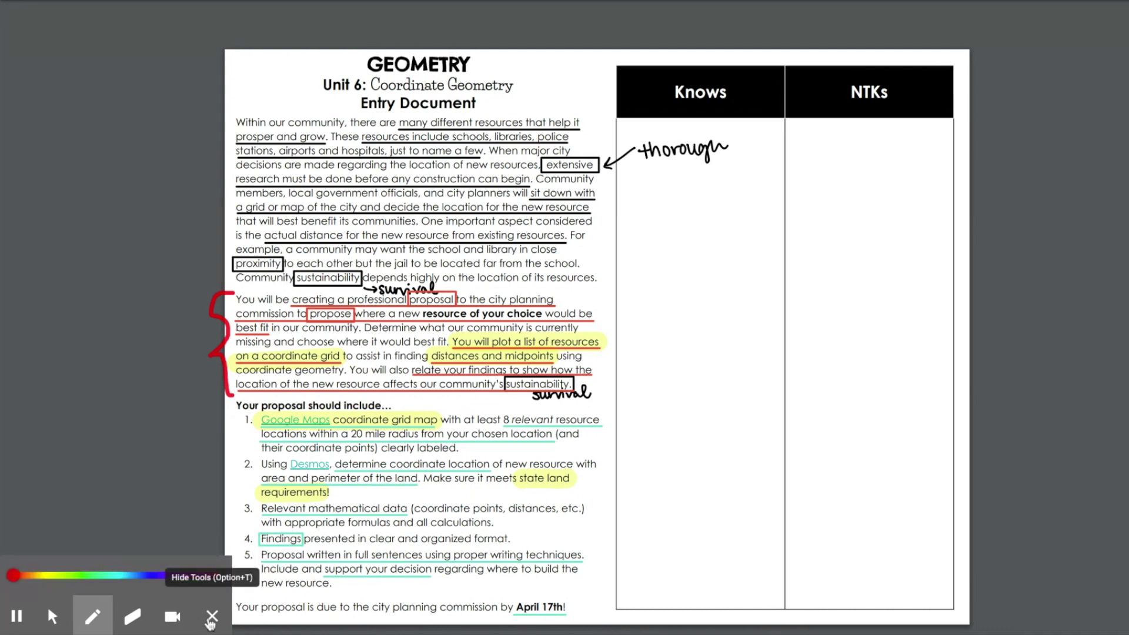
pyautogui.click(52, 616)
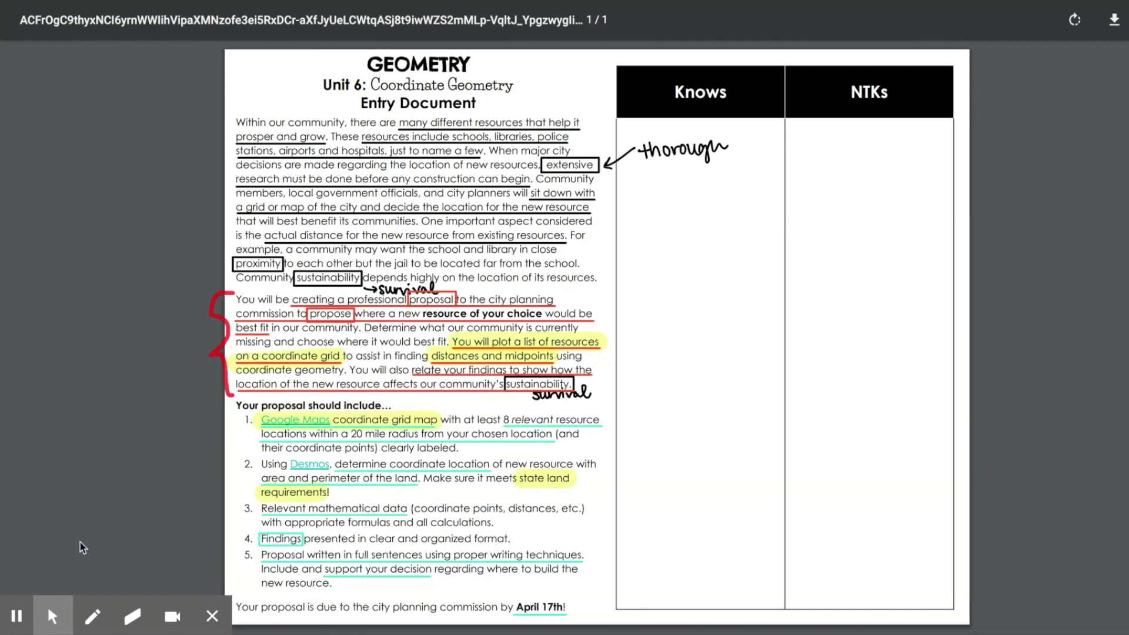
# Exit the PDF's full screen and switch to the Google Maps satellite view of Rogers.
pyautogui.press('ctrl+super+f')
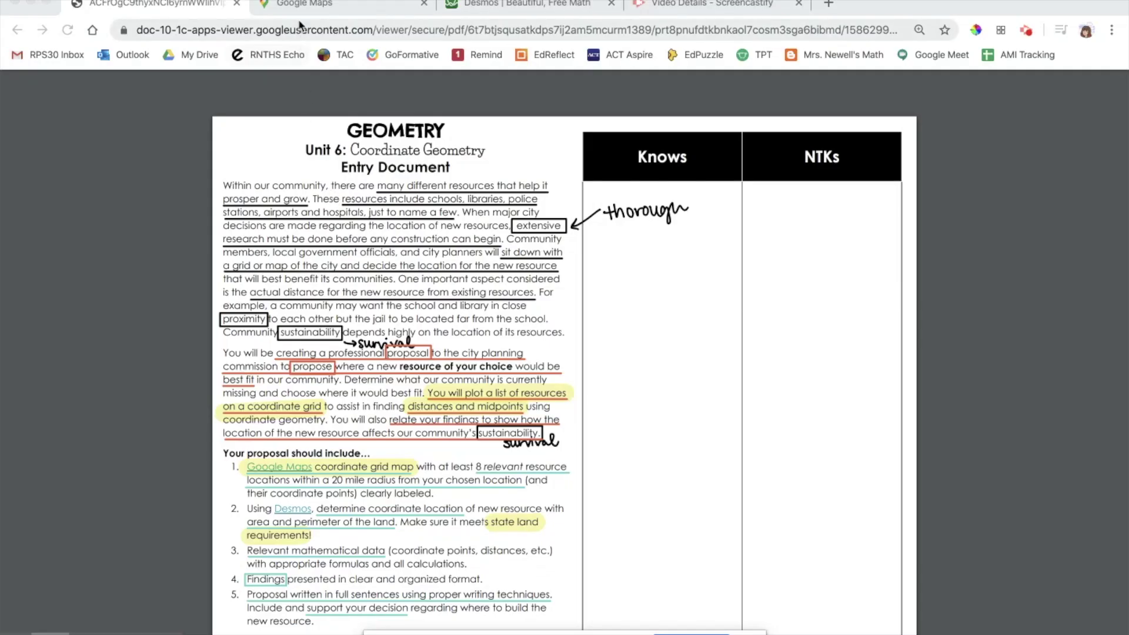
pyautogui.click(300, 5)
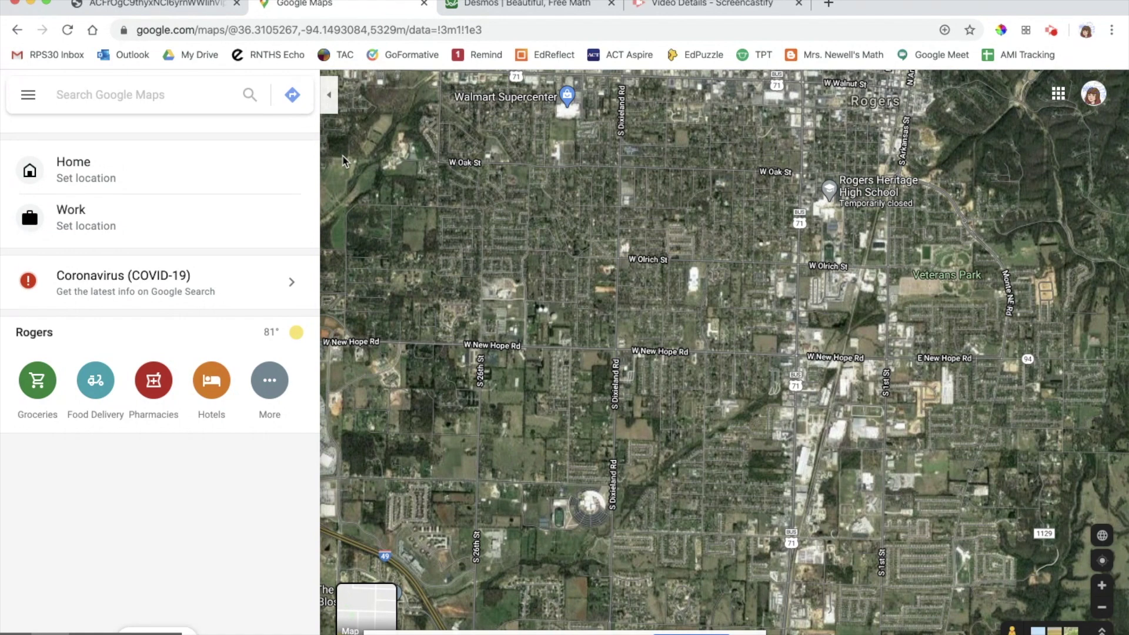
# Search 'roger' and save Rogers New Technology High School to Starred places.
pyautogui.write('roger')
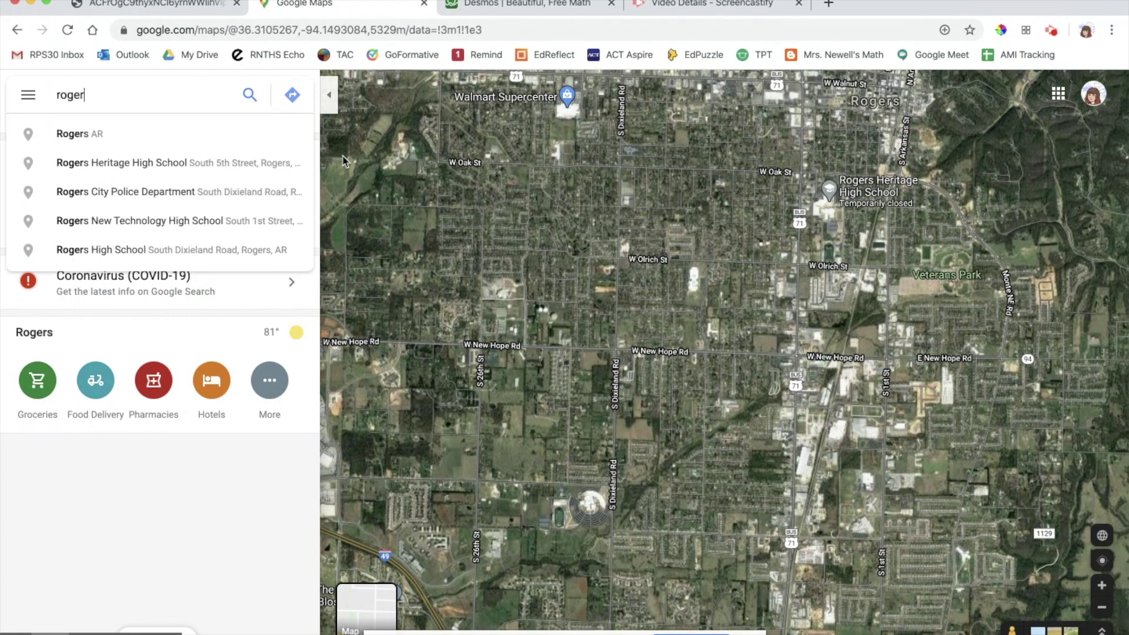
pyautogui.click(169, 222)
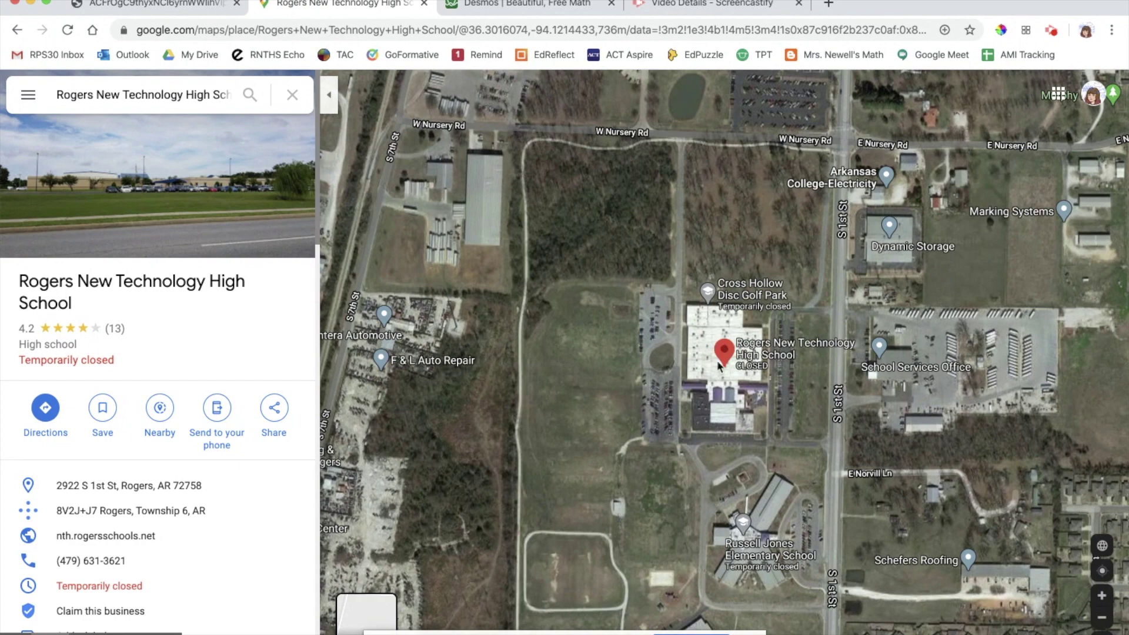
pyautogui.click(106, 413)
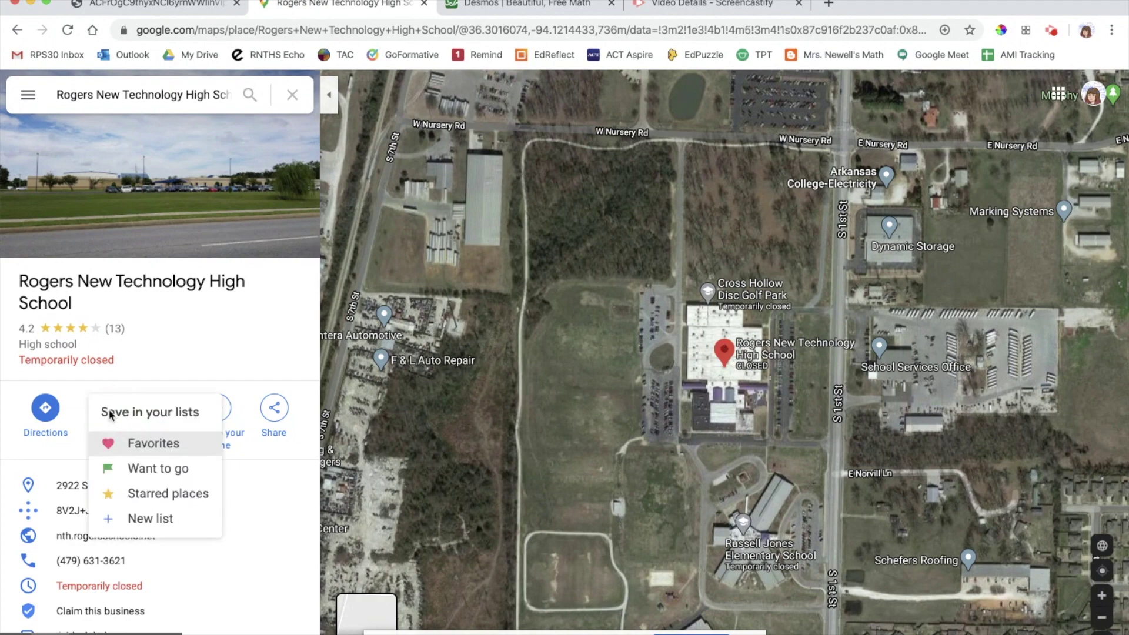
pyautogui.click(149, 495)
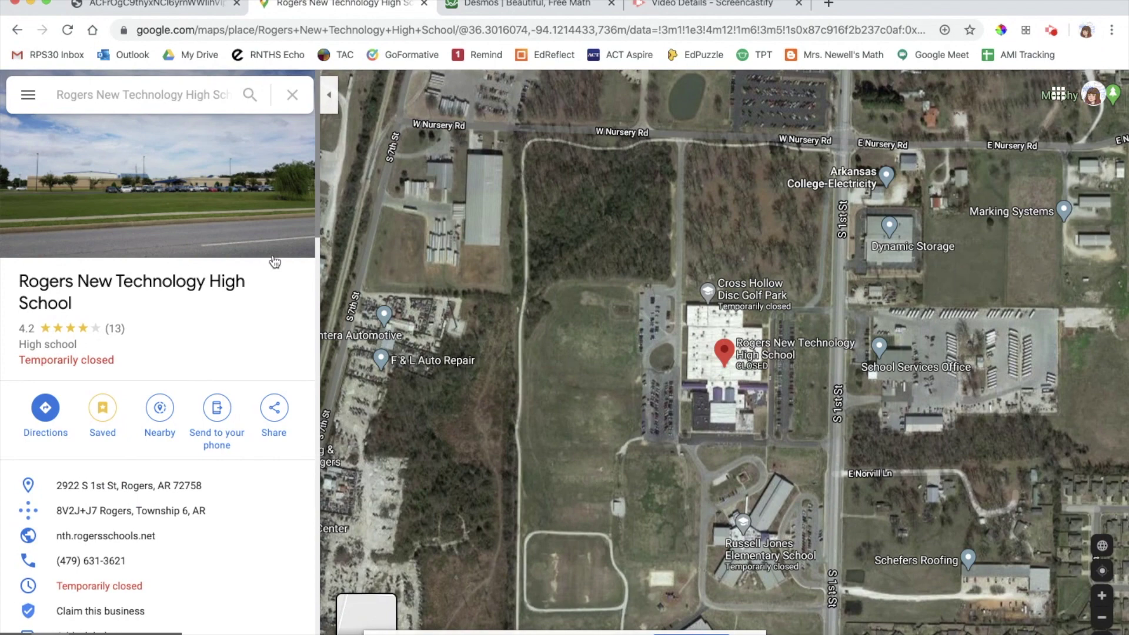
pyautogui.click(198, 94)
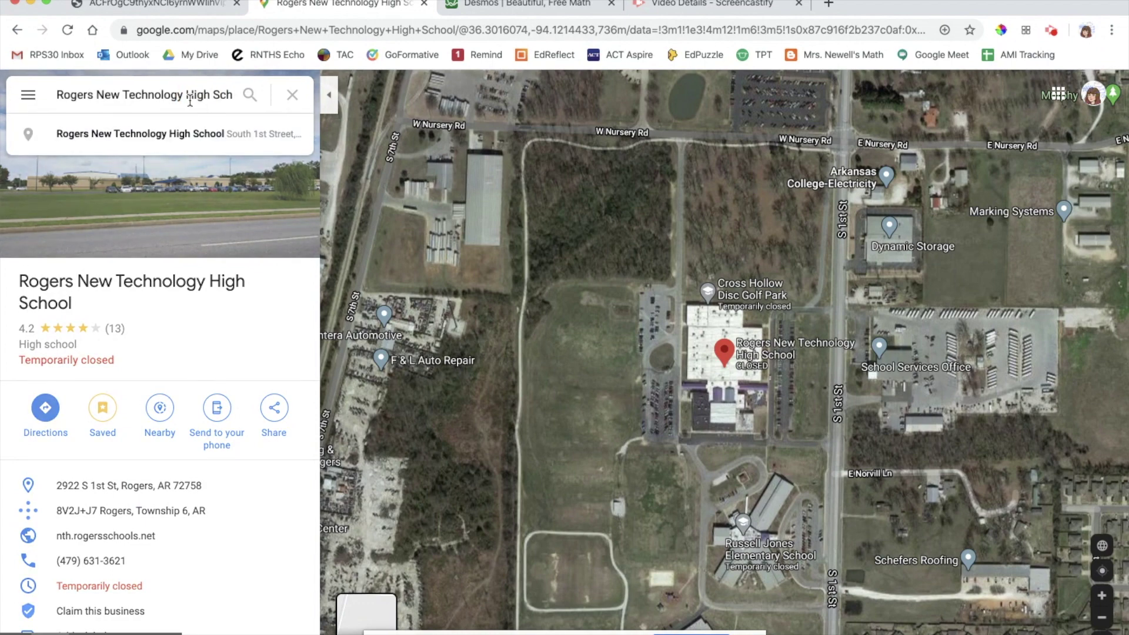
# Search for 'heritage', correcting the 'hertitage' typo, to find Rogers Heritage High School.
pyautogui.moveTo(187, 93); pyautogui.dragTo(38, 98)
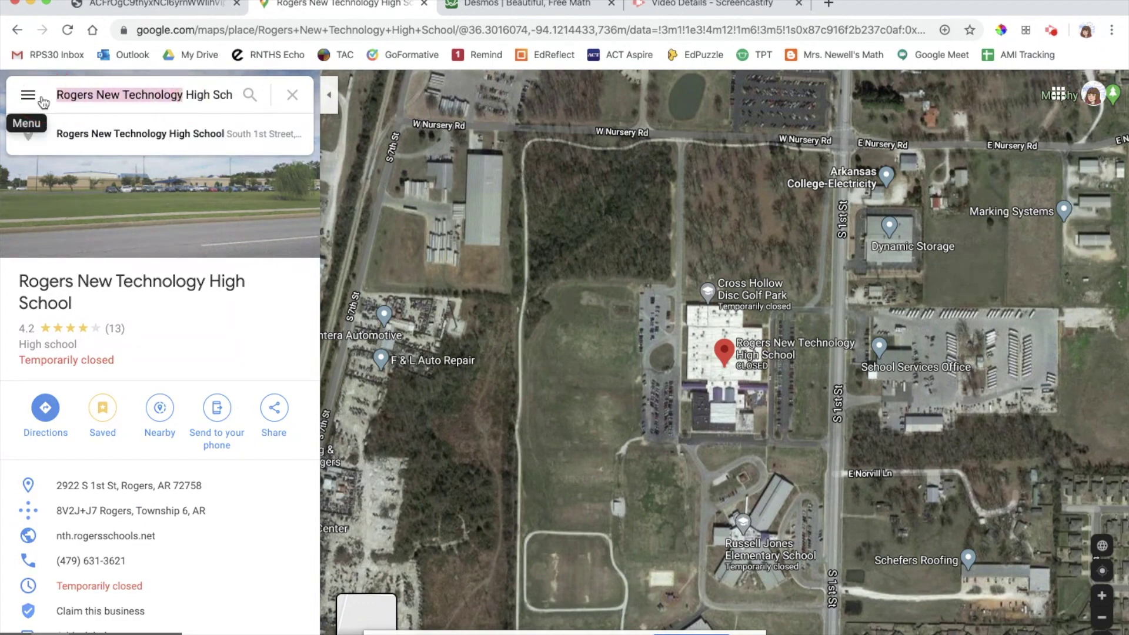
pyautogui.write('herti')
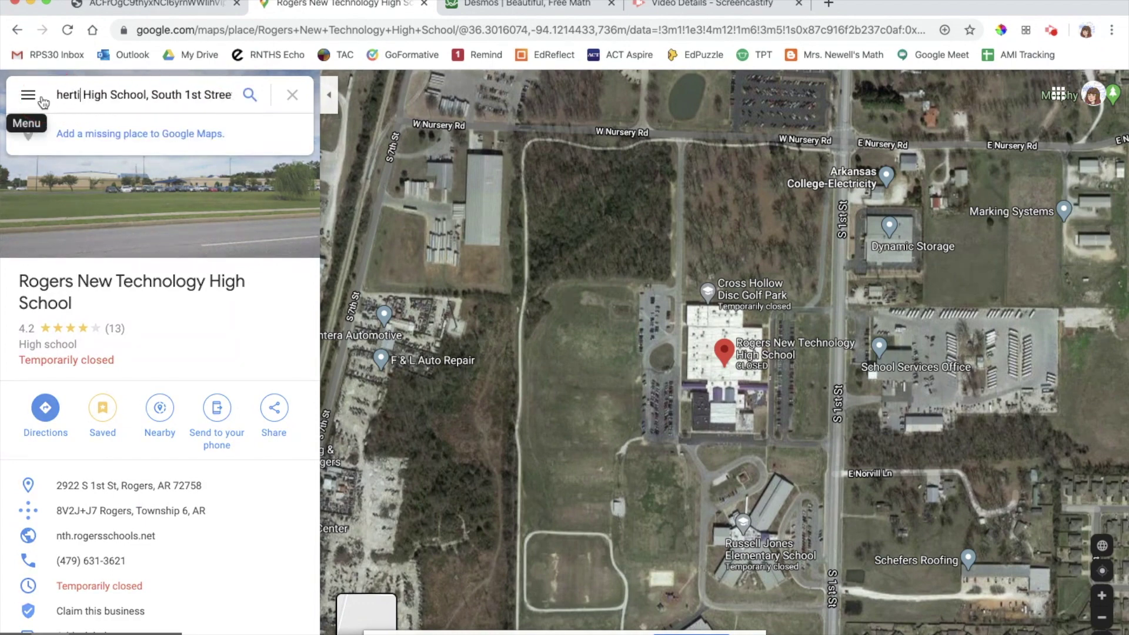
pyautogui.write('tage')
pyautogui.press('Return')
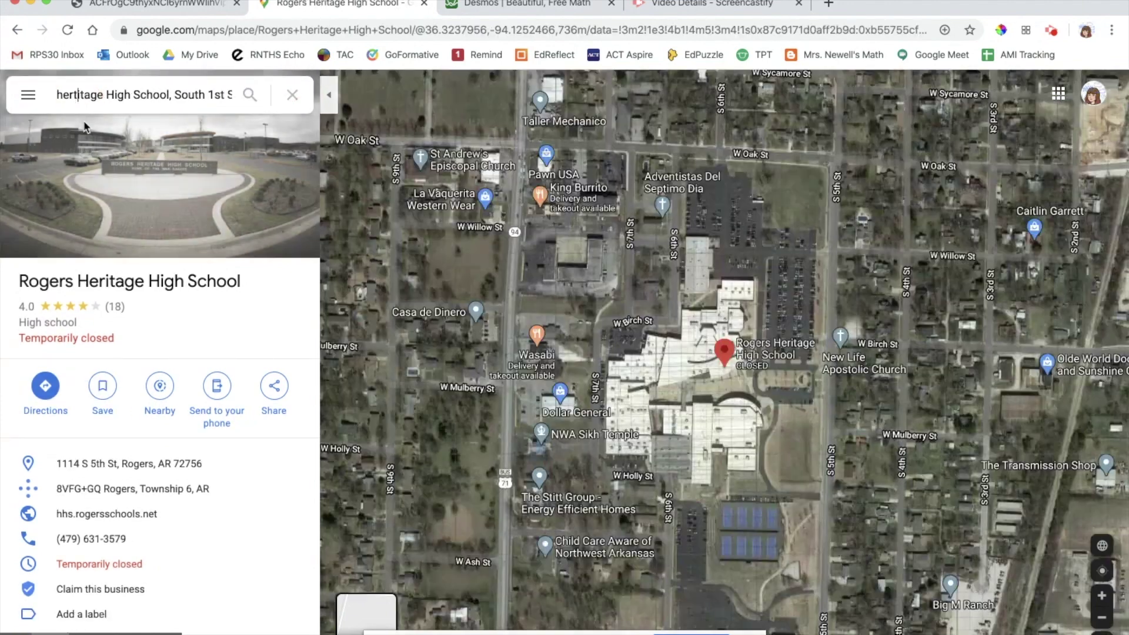
pyautogui.click(78, 94)
pyautogui.press('BackSpace')
pyautogui.press('Return')
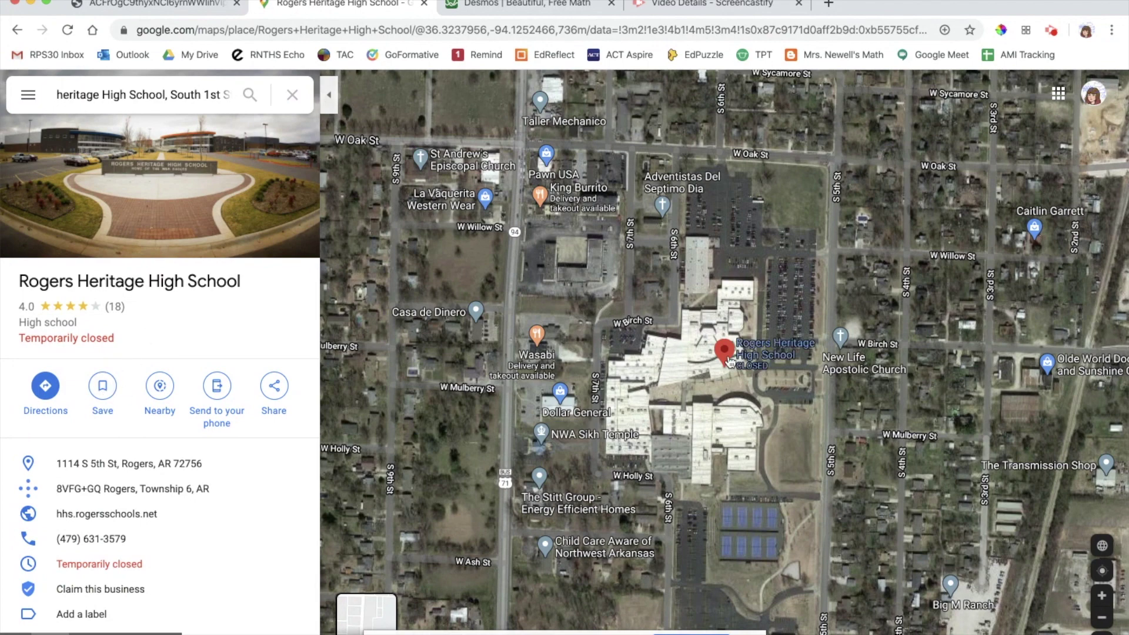
# Save Rogers Heritage High School to Starred places.
pyautogui.click(108, 397)
pyautogui.click(132, 472)
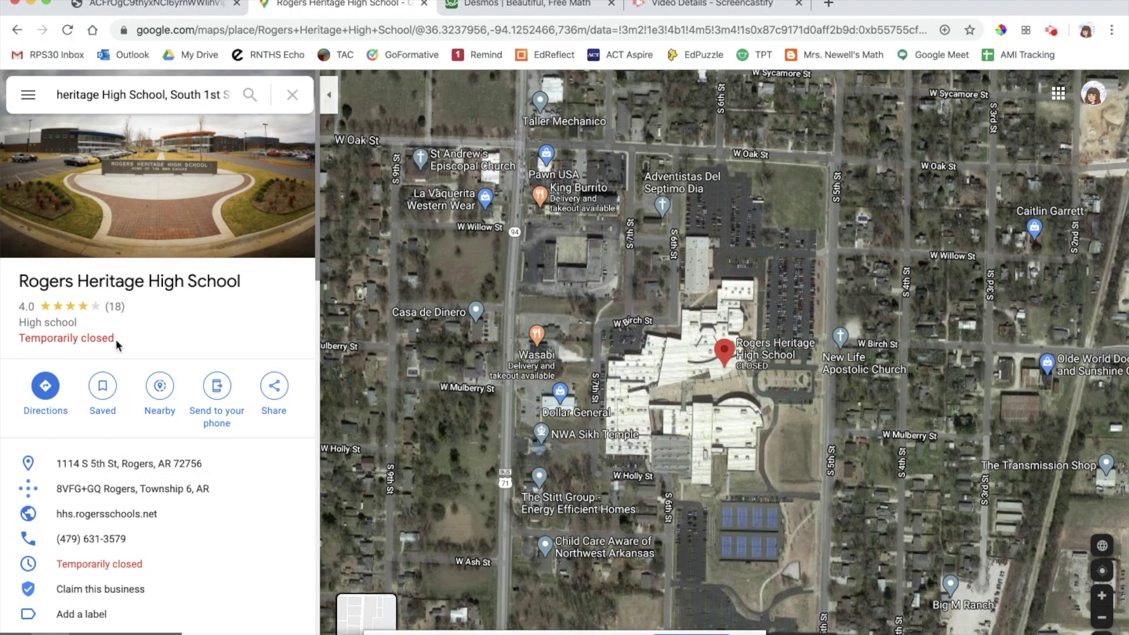
pyautogui.click(102, 387)
pyautogui.click(133, 472)
pyautogui.moveTo(172, 89); pyautogui.dragTo(56, 94)
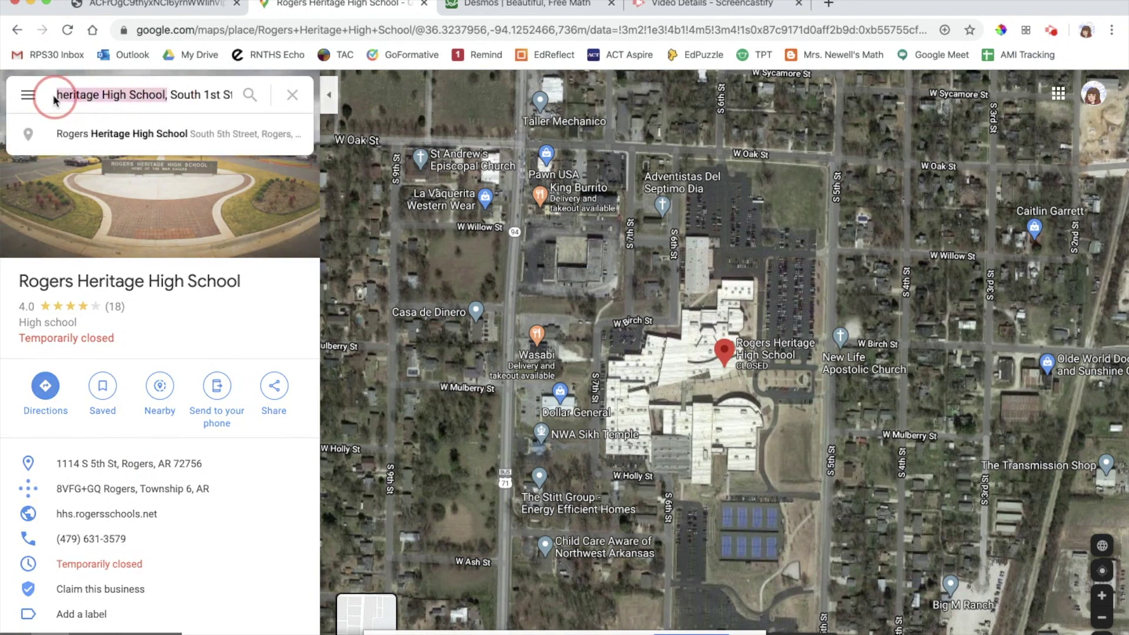
# Search 'rogers high' and save Rogers High School to Starred places.
pyautogui.hotkey('ctrl', 'a')
pyautogui.write('rog')
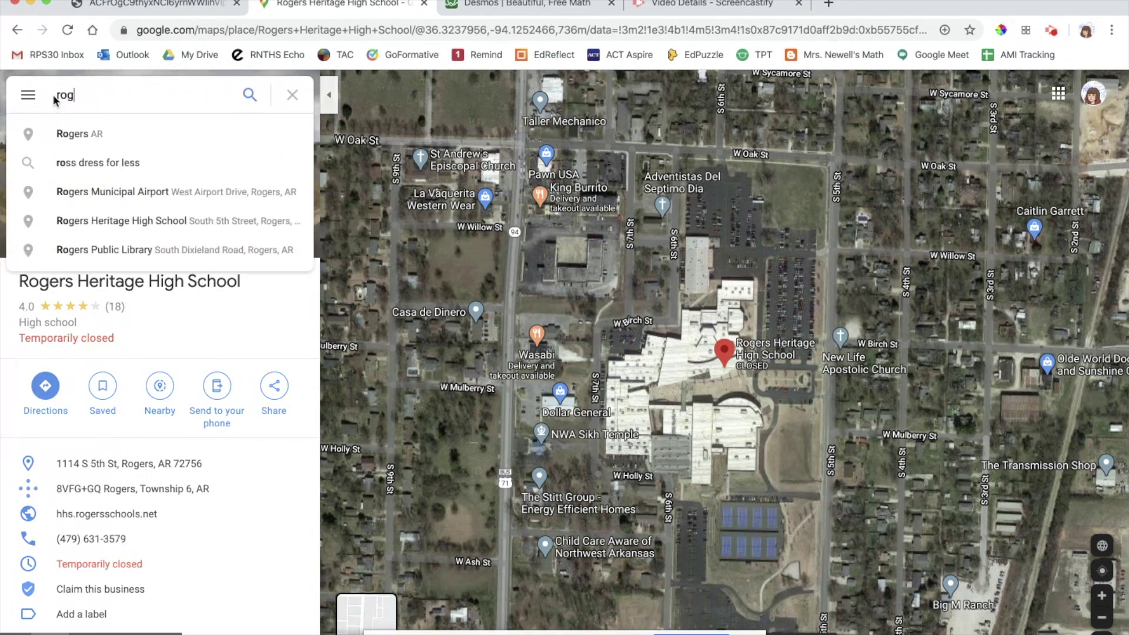
pyautogui.write('ers high')
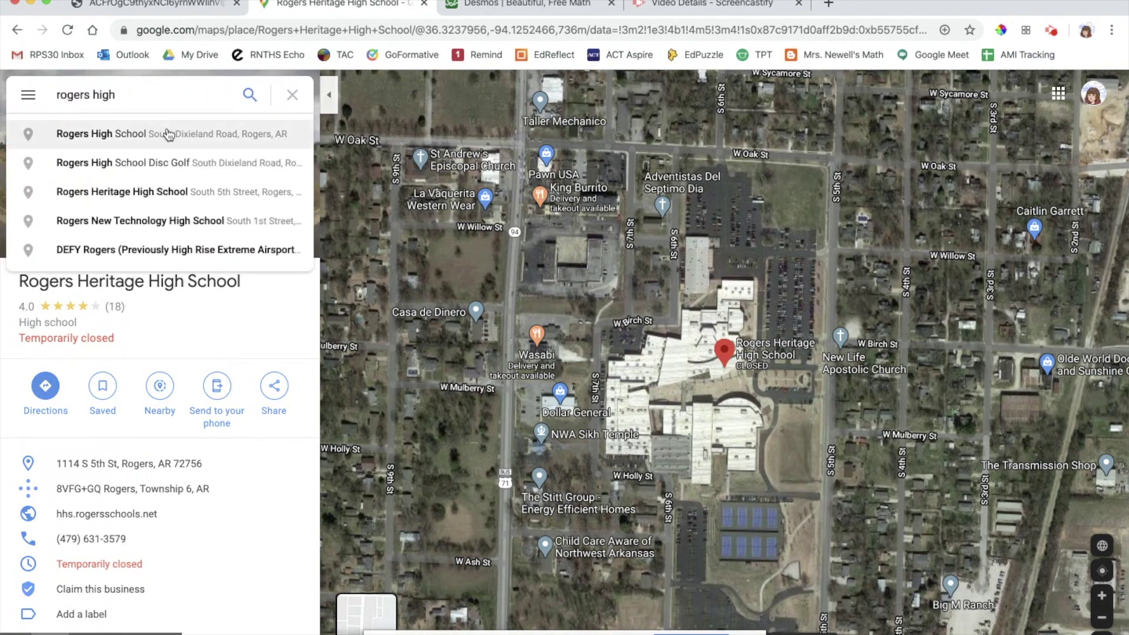
pyautogui.click(167, 134)
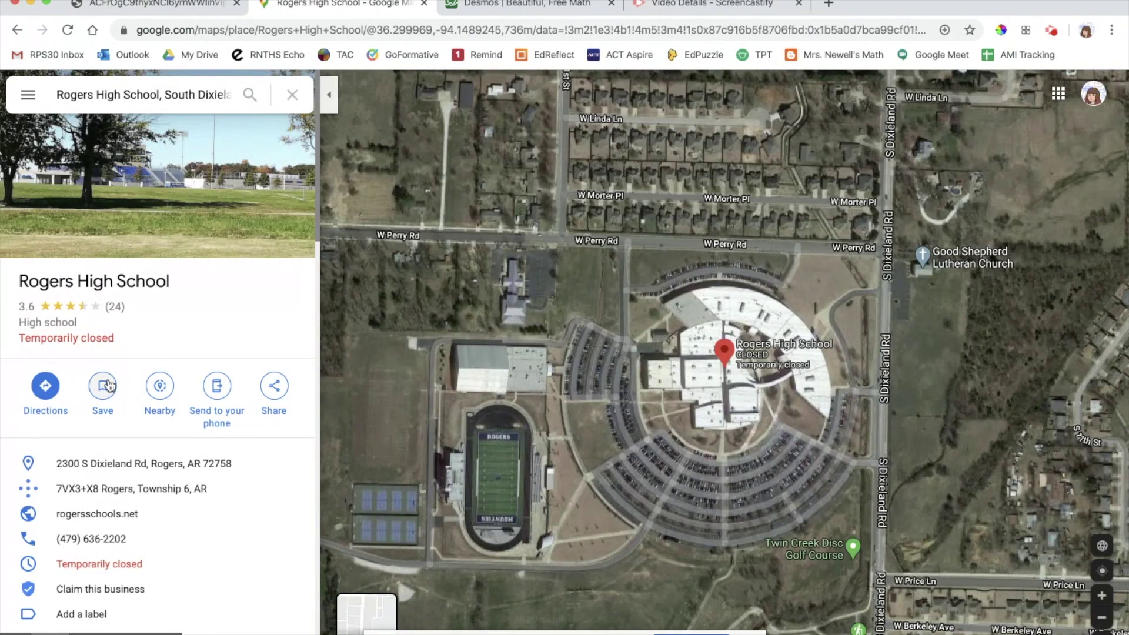
pyautogui.click(102, 385)
pyautogui.click(148, 476)
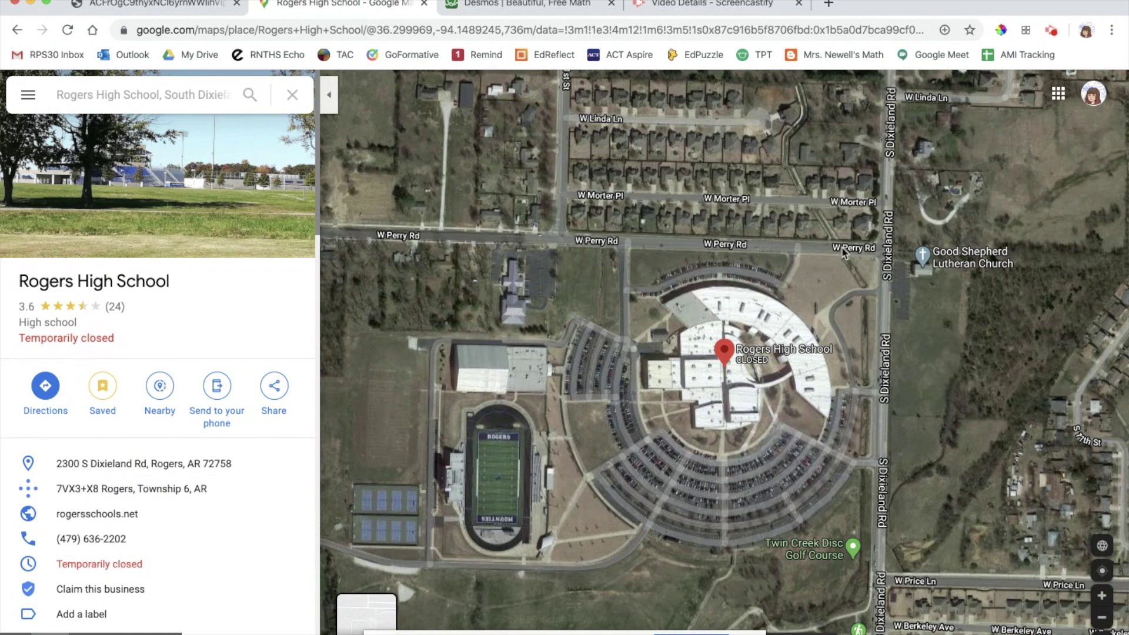
pyautogui.click(1102, 618)
pyautogui.click(1103, 617)
# Zoom out and pan the map to show the whole city of Rogers.
pyautogui.click(1102, 617)
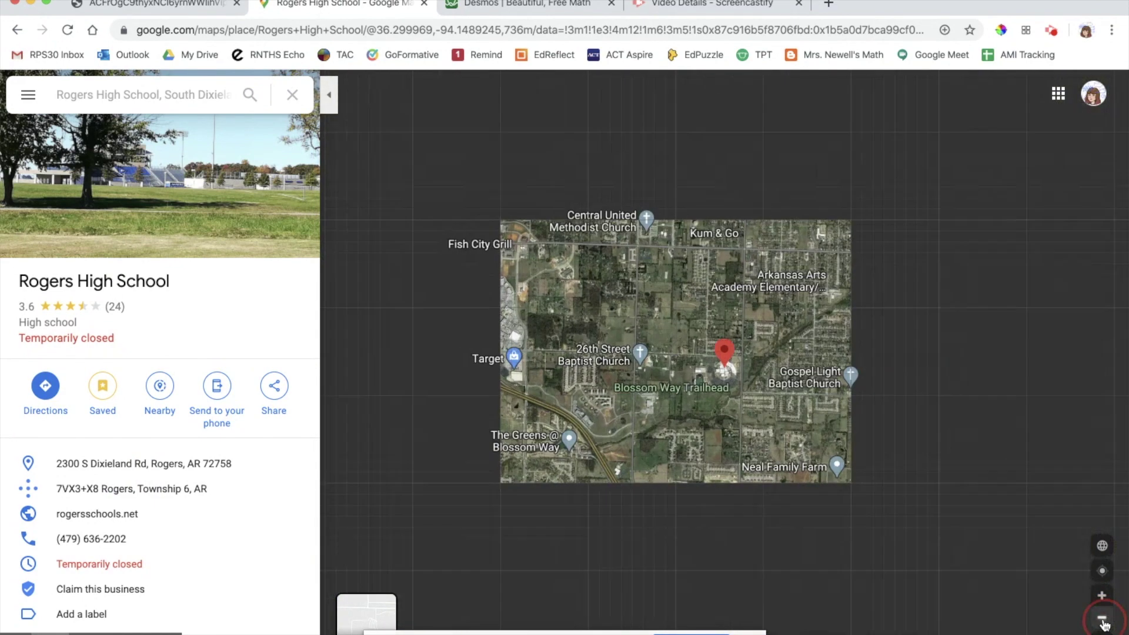
pyautogui.click(1103, 618)
pyautogui.moveTo(878, 431); pyautogui.dragTo(812, 536)
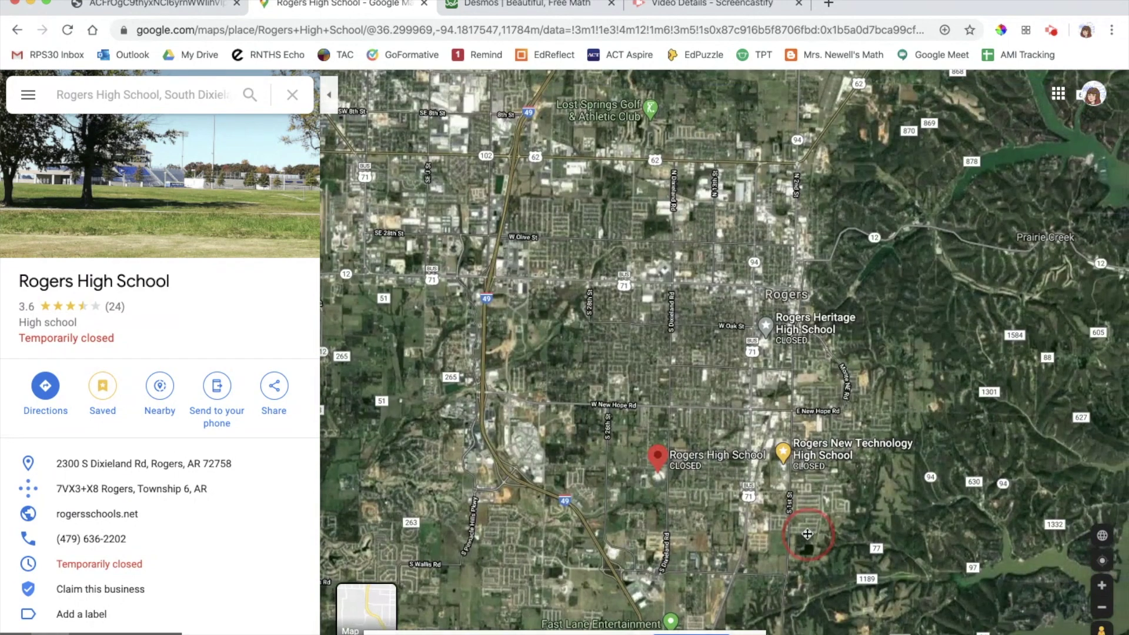
pyautogui.click(1103, 610)
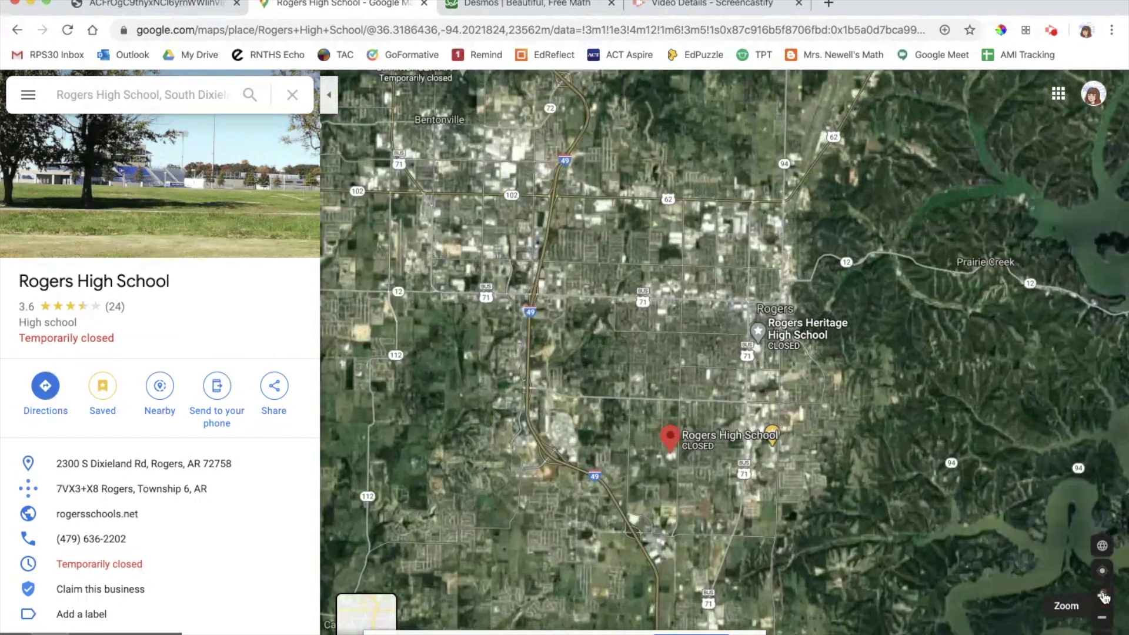
pyautogui.click(1104, 595)
# Search 'heritage high' and save Rogers Heritage High School to starred places.
pyautogui.click(147, 95)
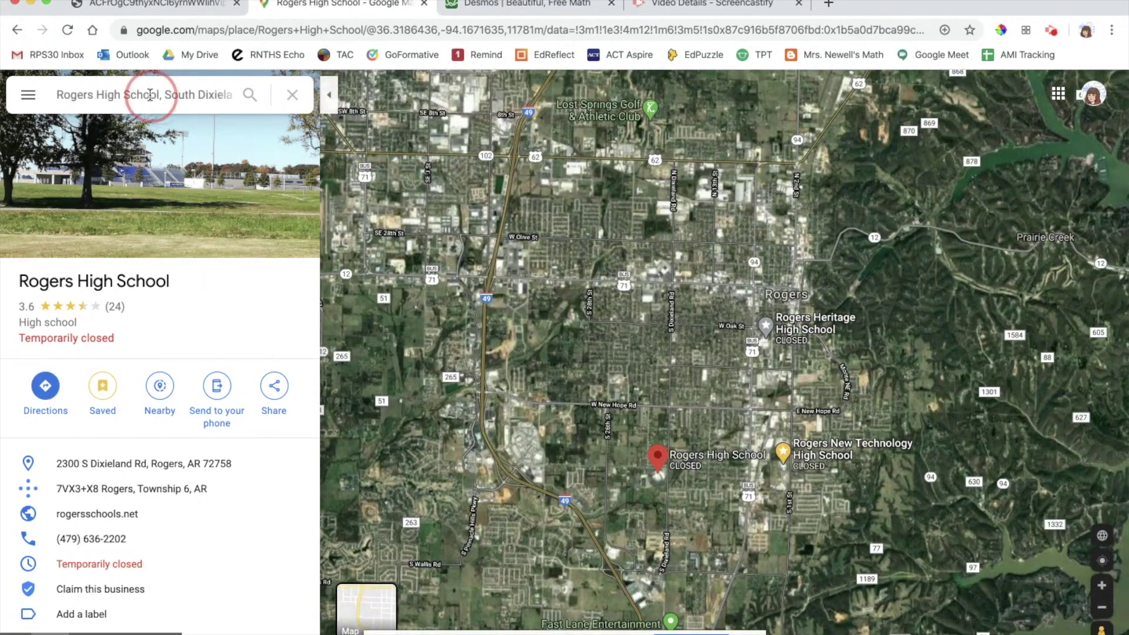
pyautogui.tripleClick(150, 95)
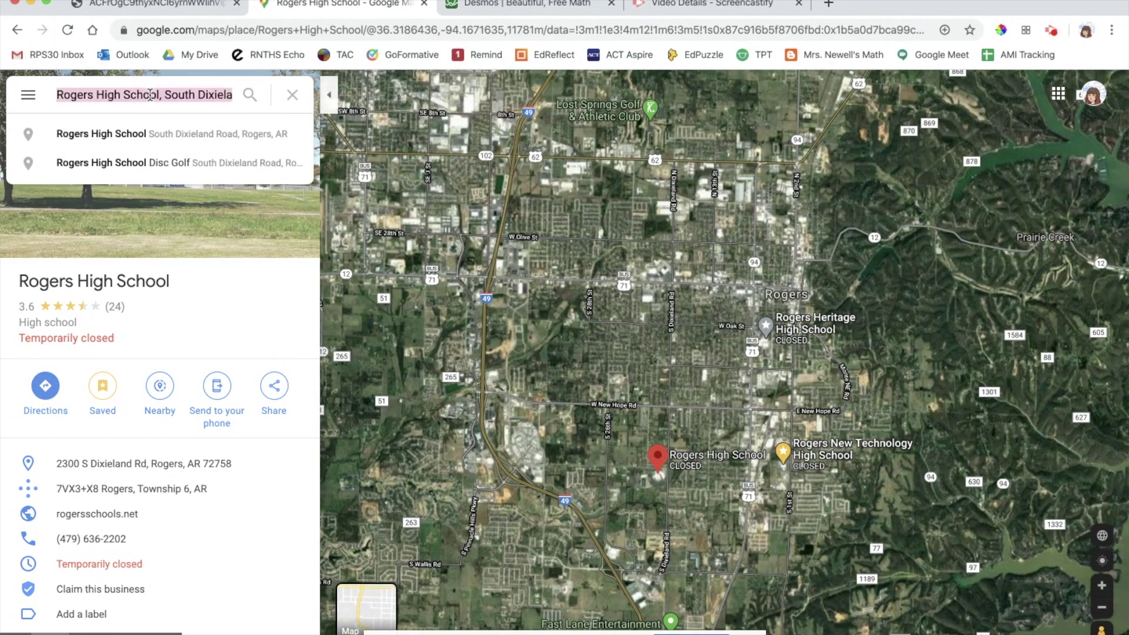
pyautogui.write('heritage hjigh')
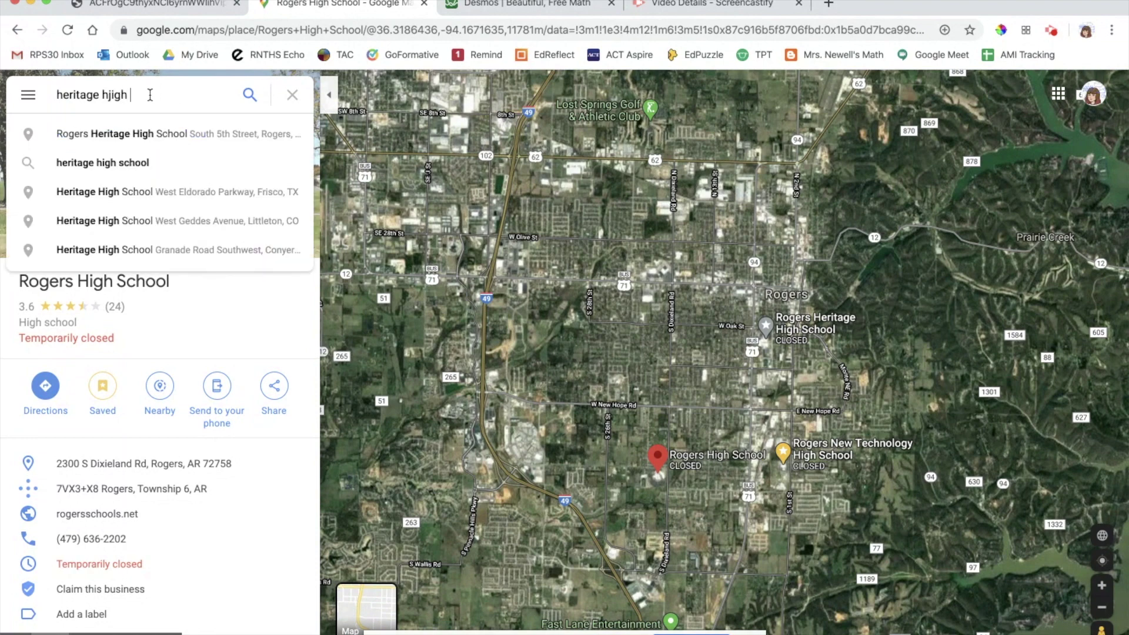
pyautogui.press('BackSpace')
pyautogui.press('BackSpace')
pyautogui.press('BackSpace')
pyautogui.press('BackSpace')
pyautogui.press('BackSpace')
pyautogui.write('igh')
pyautogui.click(118, 131)
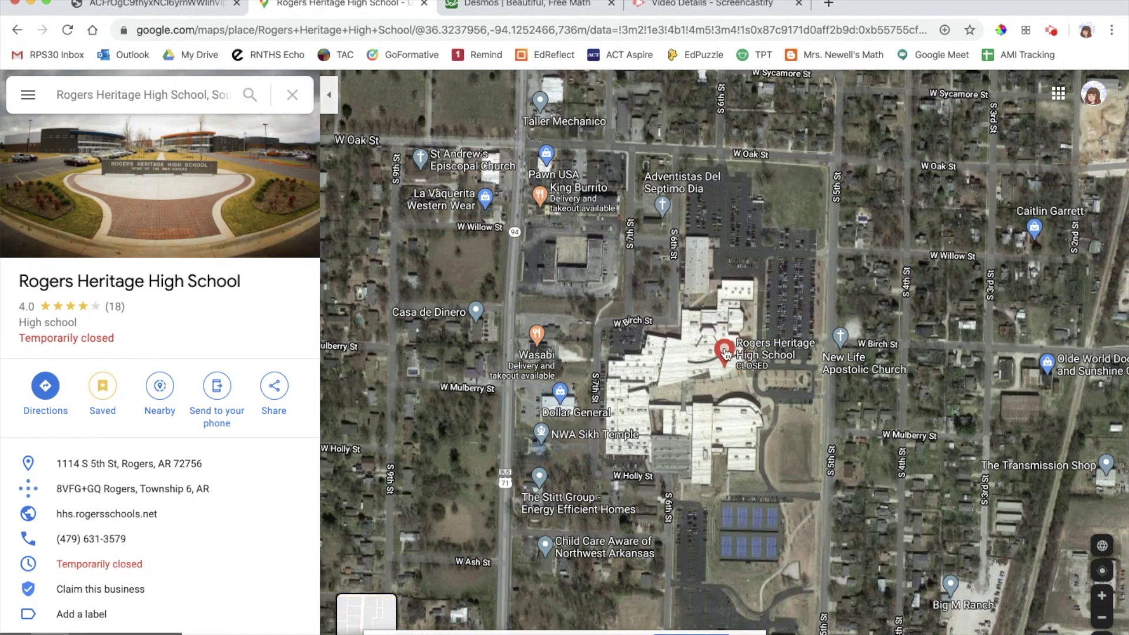
pyautogui.click(101, 384)
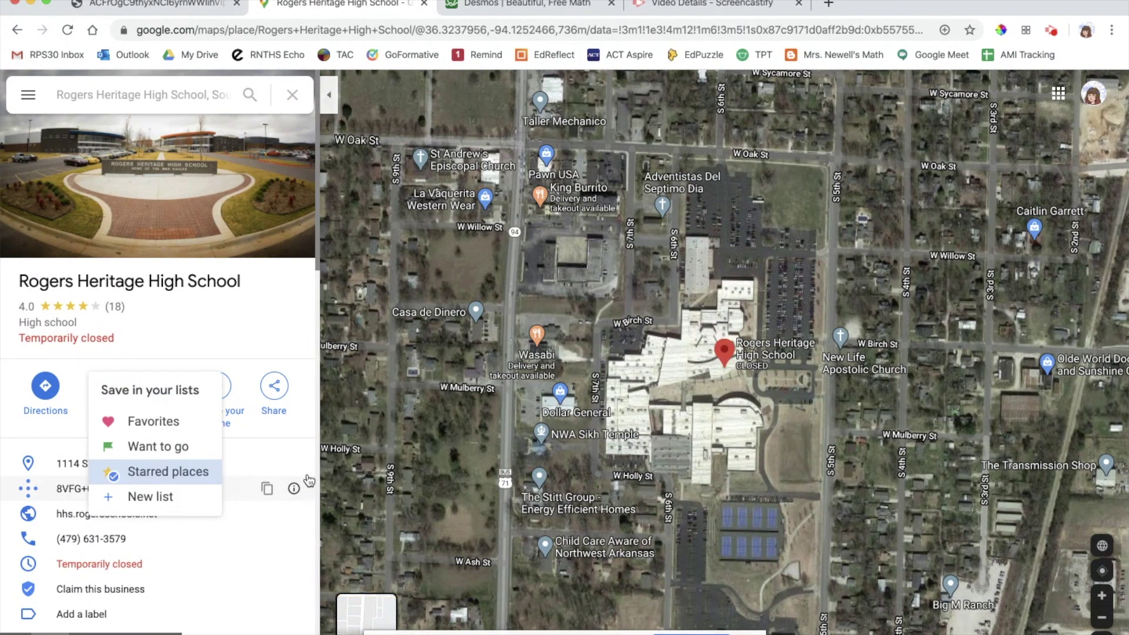
pyautogui.click(290, 432)
# Zoom and pan so Heritage and Rogers High School appear together on the city map.
pyautogui.click(1103, 620)
pyautogui.click(1103, 621)
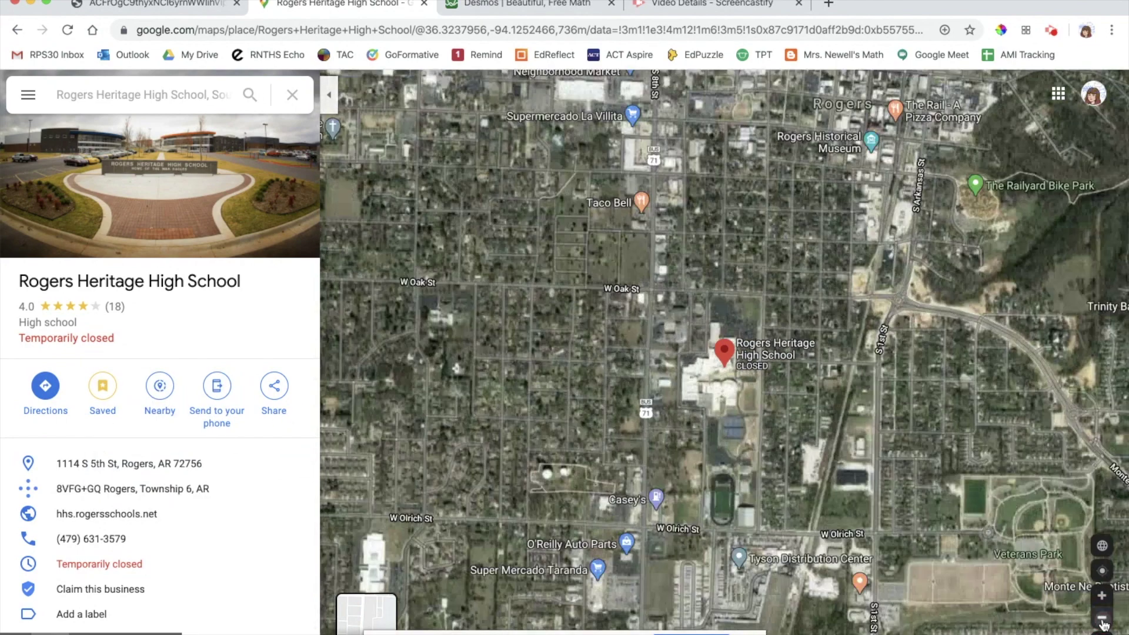
pyautogui.click(1102, 620)
pyautogui.click(1102, 621)
pyautogui.moveTo(857, 551); pyautogui.dragTo(894, 406)
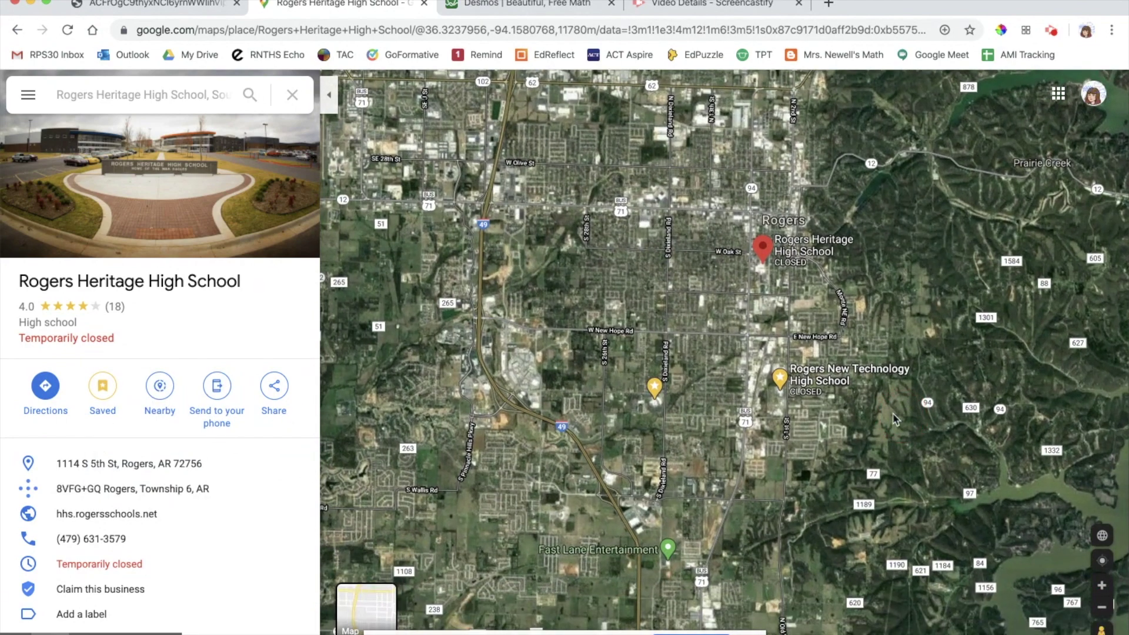
pyautogui.click(1103, 585)
pyautogui.moveTo(857, 296); pyautogui.dragTo(962, 357)
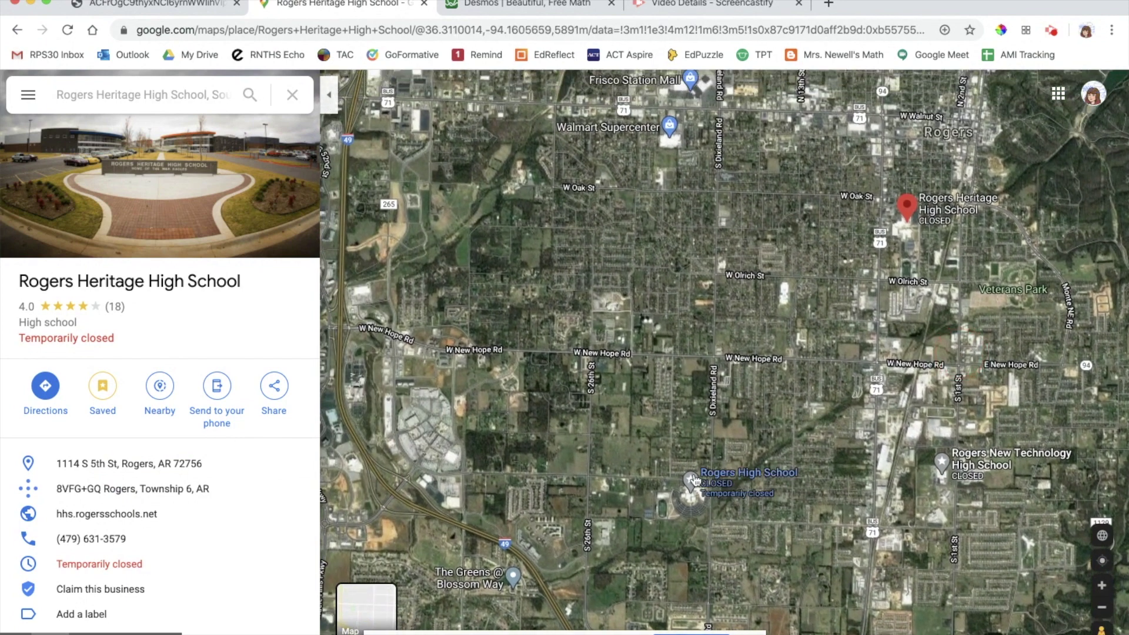
pyautogui.moveTo(944, 466)
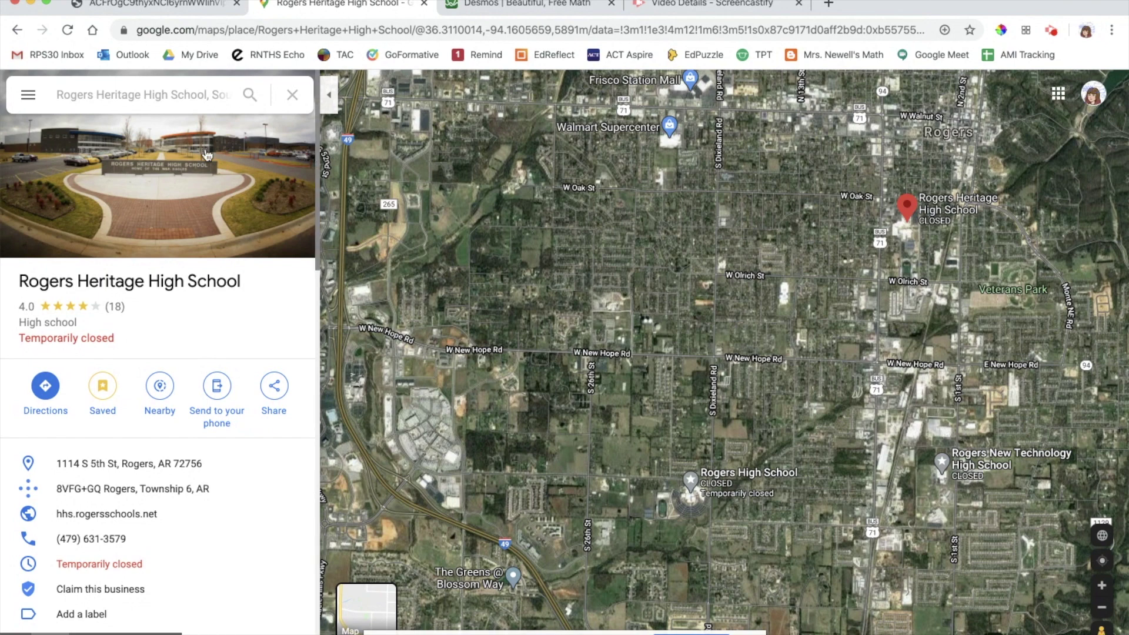
# Search 'rogers public' and save Rogers Public Library to starred places.
pyautogui.click(165, 94)
pyautogui.tripleClick(165, 92)
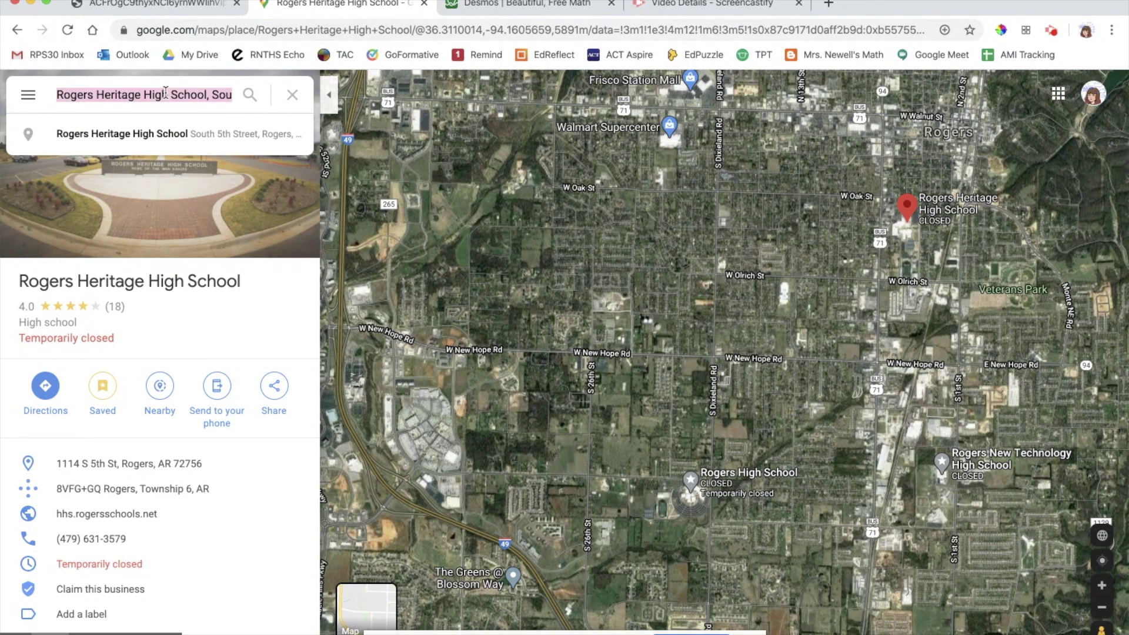
pyautogui.write('roger')
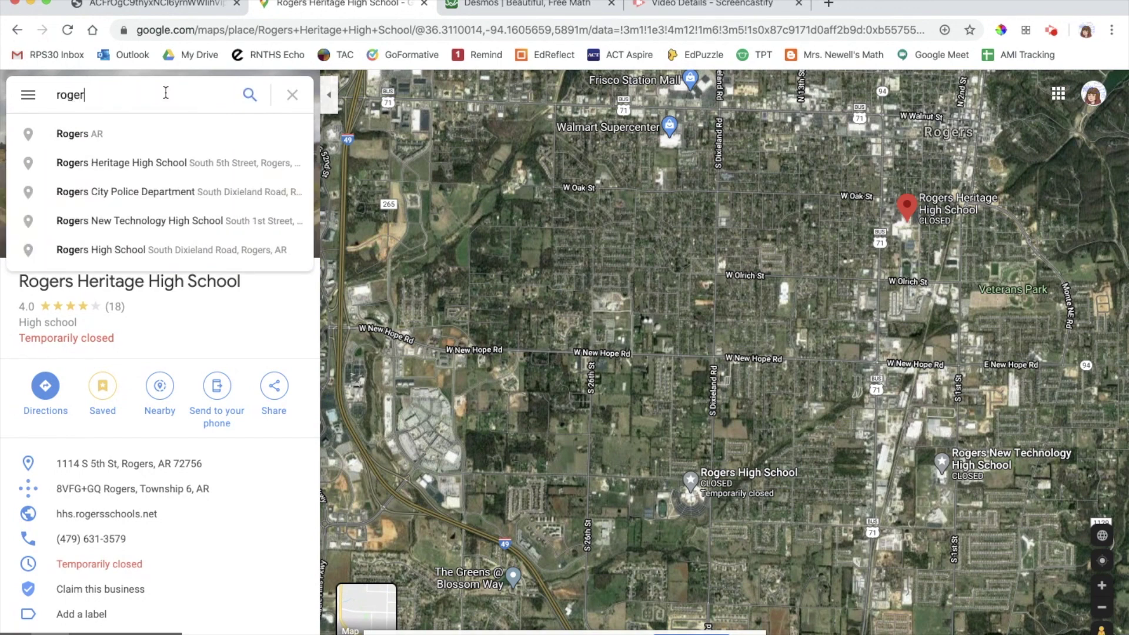
pyautogui.write('s public')
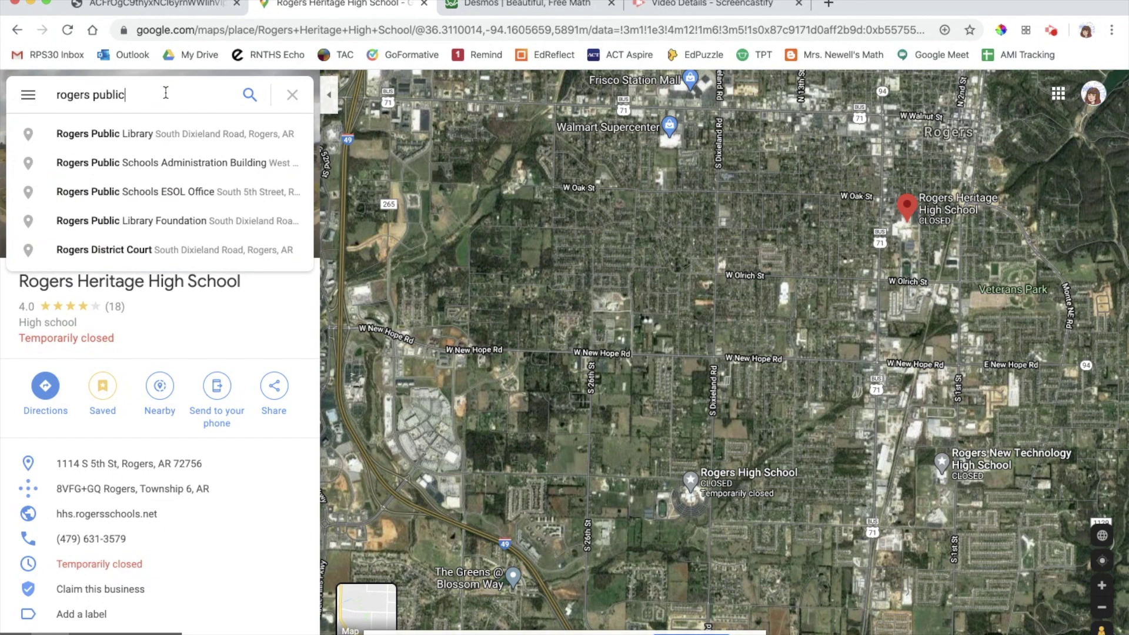
pyautogui.click(109, 130)
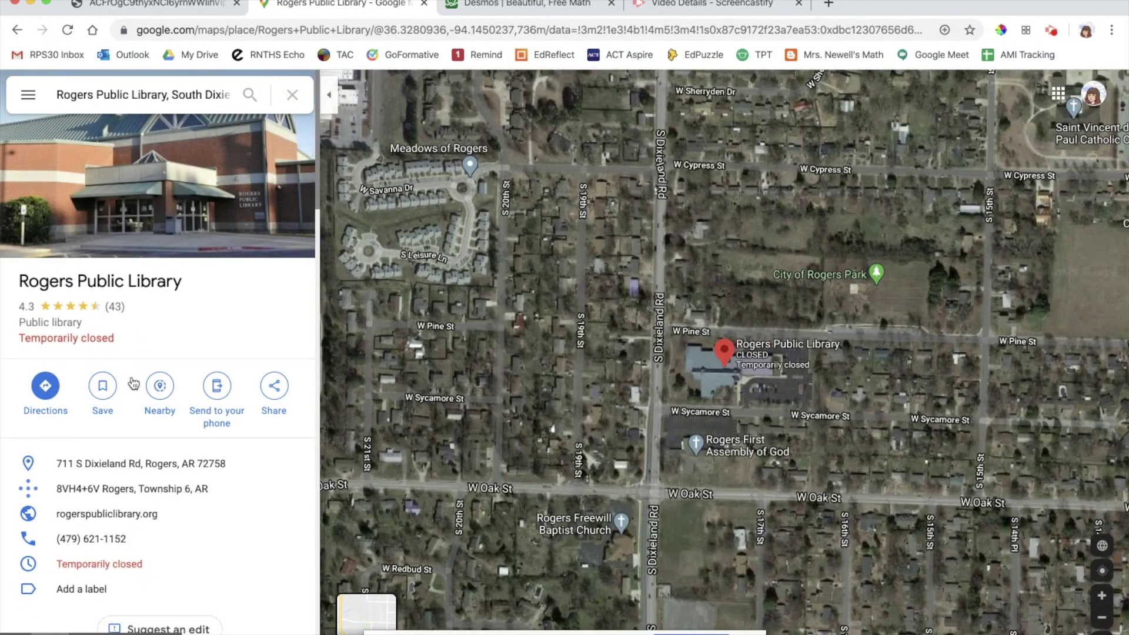
pyautogui.click(102, 386)
pyautogui.click(135, 477)
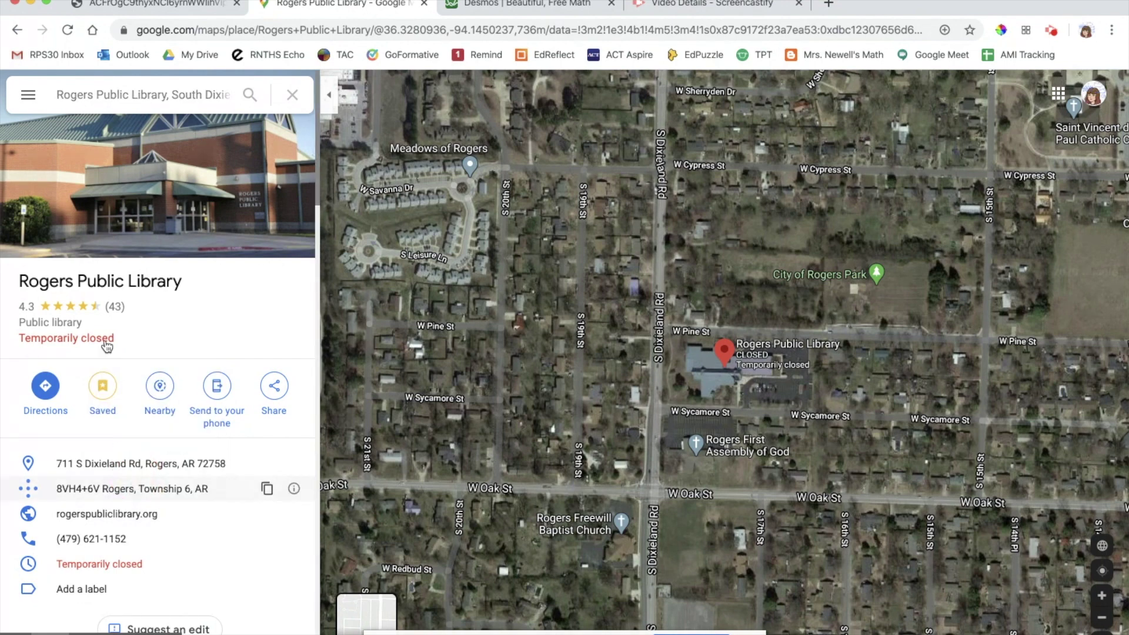
# Clear the library search so only its starred pin stays on the map.
pyautogui.click(120, 101)
pyautogui.tripleClick(120, 104)
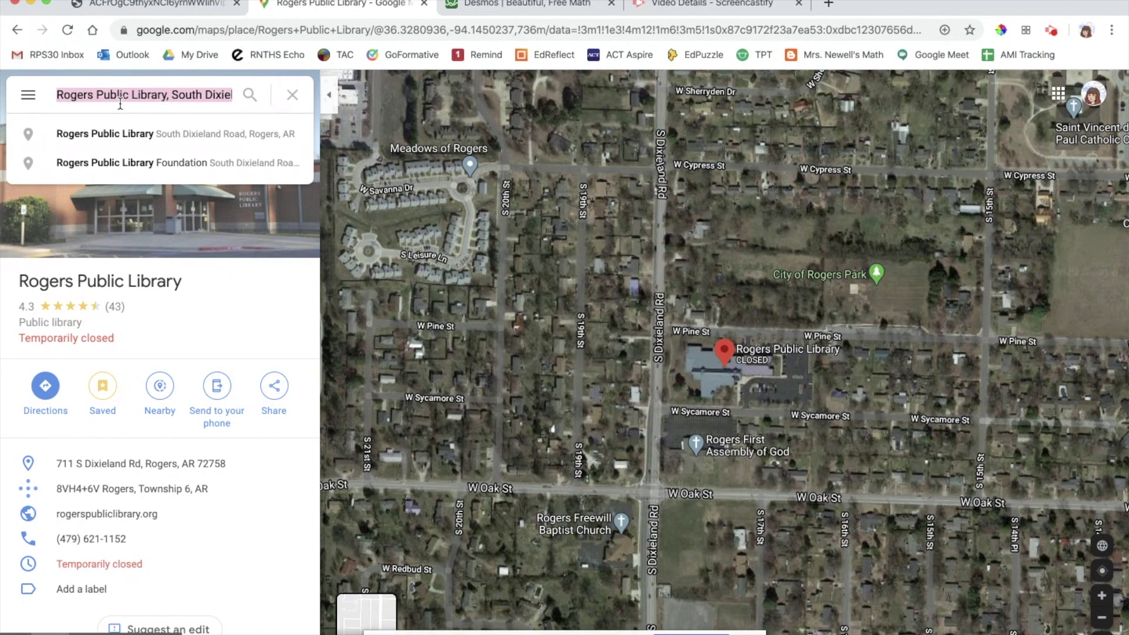
pyautogui.press('BackSpace')
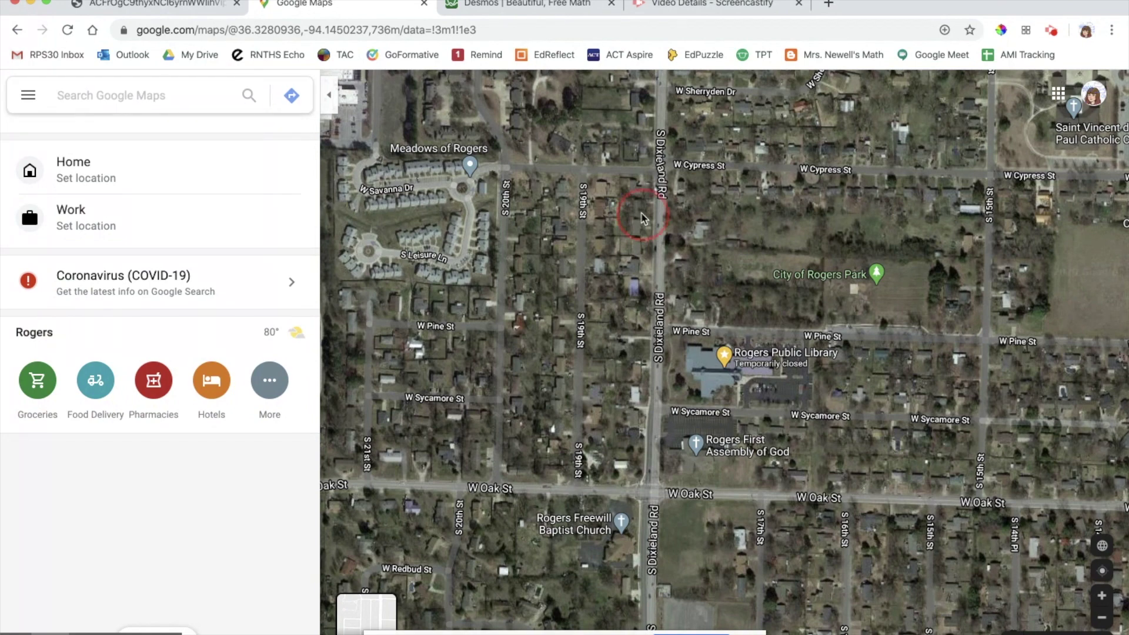
# Zoom out three levels and pan until the library and three high-school pins all show.
pyautogui.click(1105, 618)
pyautogui.click(1104, 618)
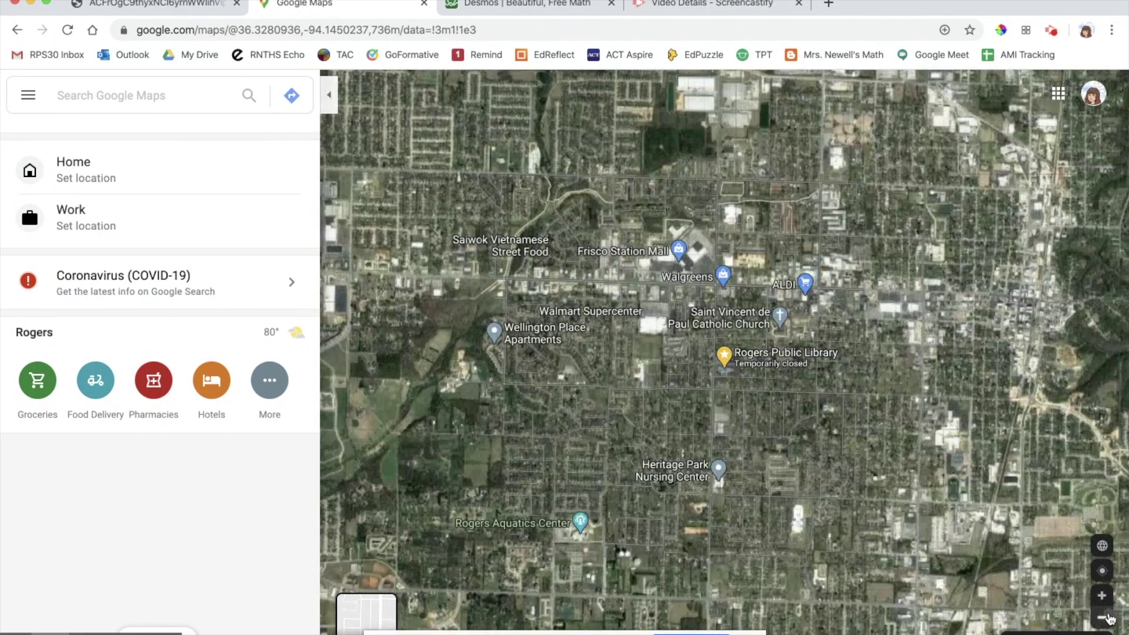
pyautogui.click(1103, 618)
pyautogui.moveTo(945, 523); pyautogui.dragTo(969, 370)
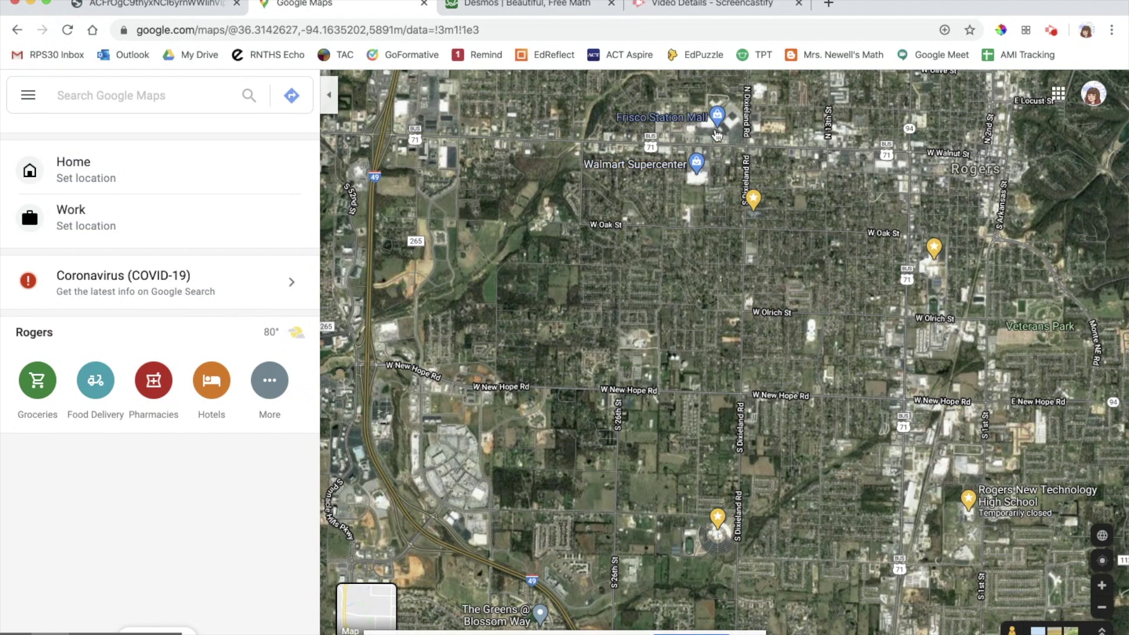
pyautogui.moveTo(723, 121)
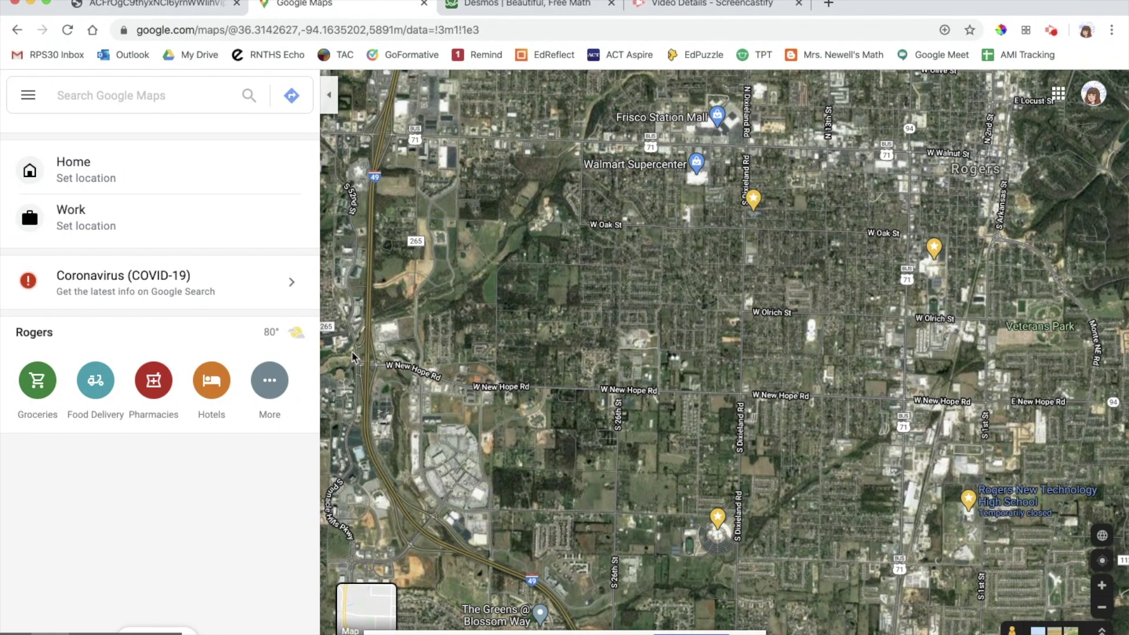
# Pan west past I-49 and zoom in on the fields and building beside Hart Cemetery.
pyautogui.moveTo(414, 374); pyautogui.dragTo(524, 375)
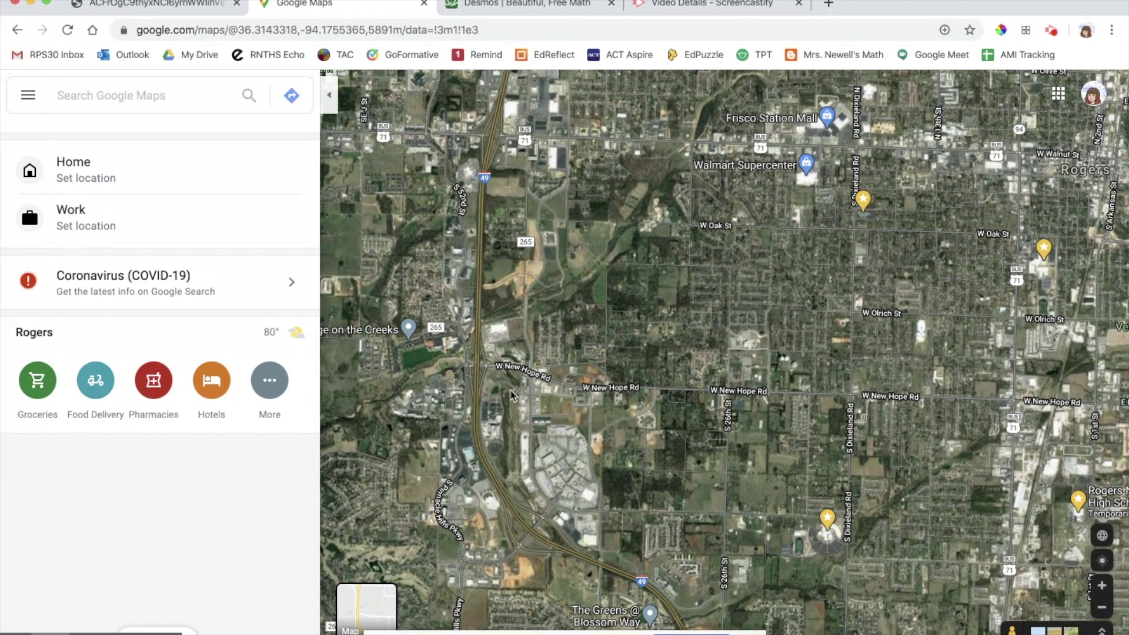
pyautogui.hscroll(-10, 518, 399)
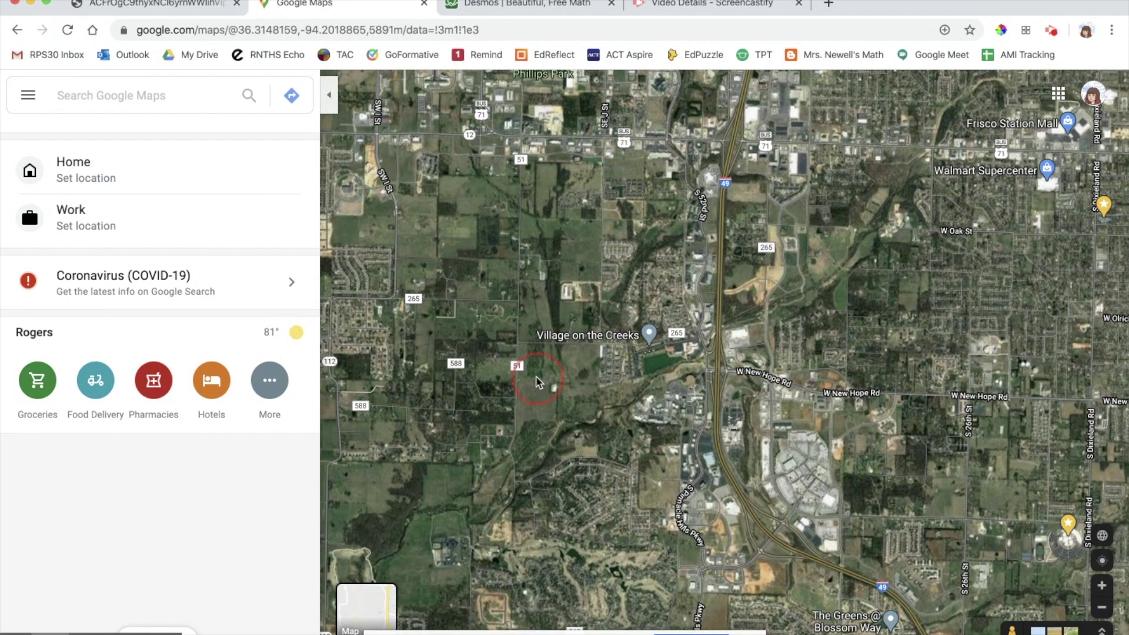
pyautogui.doubleClick(537, 381)
pyautogui.moveTo(610, 332); pyautogui.dragTo(683, 371)
pyautogui.moveTo(735, 218); pyautogui.dragTo(678, 156)
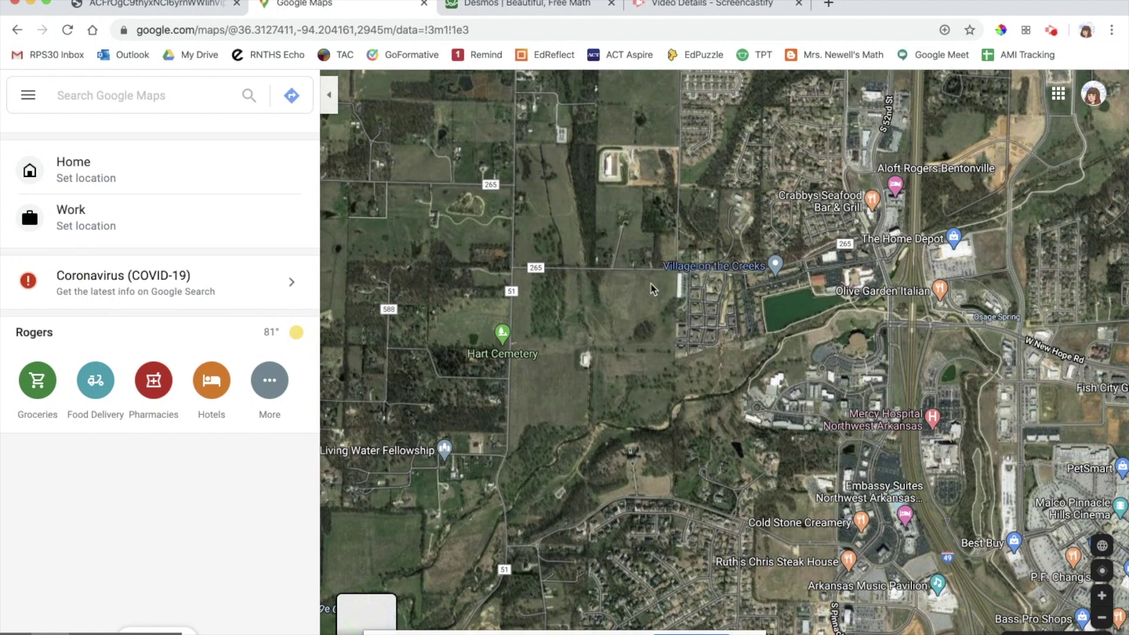
pyautogui.moveTo(652, 288); pyautogui.dragTo(795, 298)
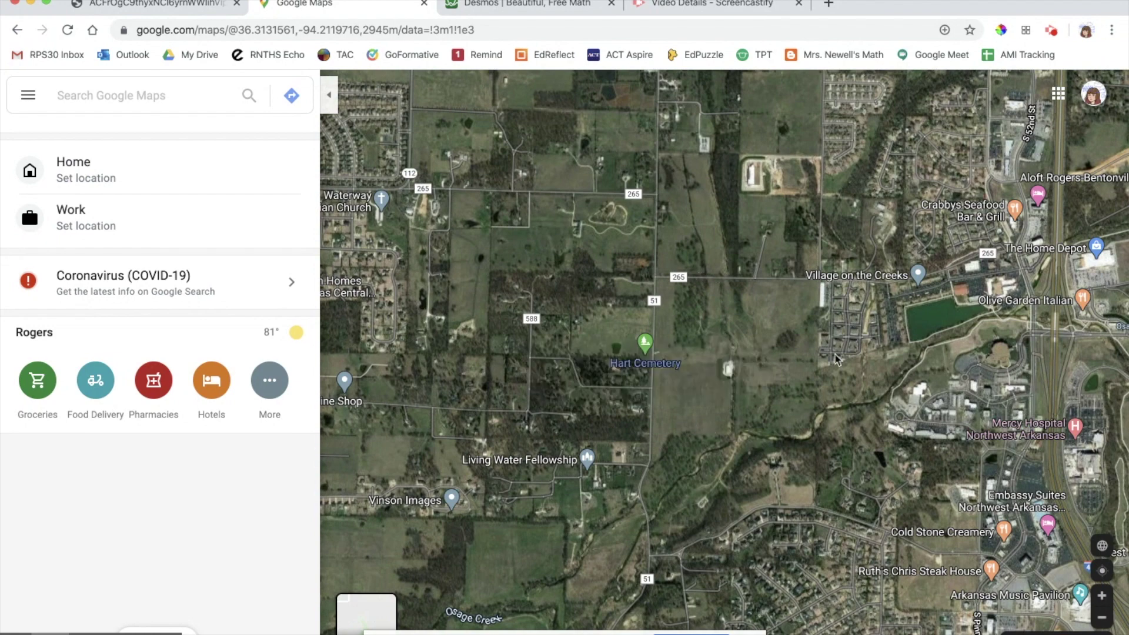
pyautogui.scroll(1, 730, 377)
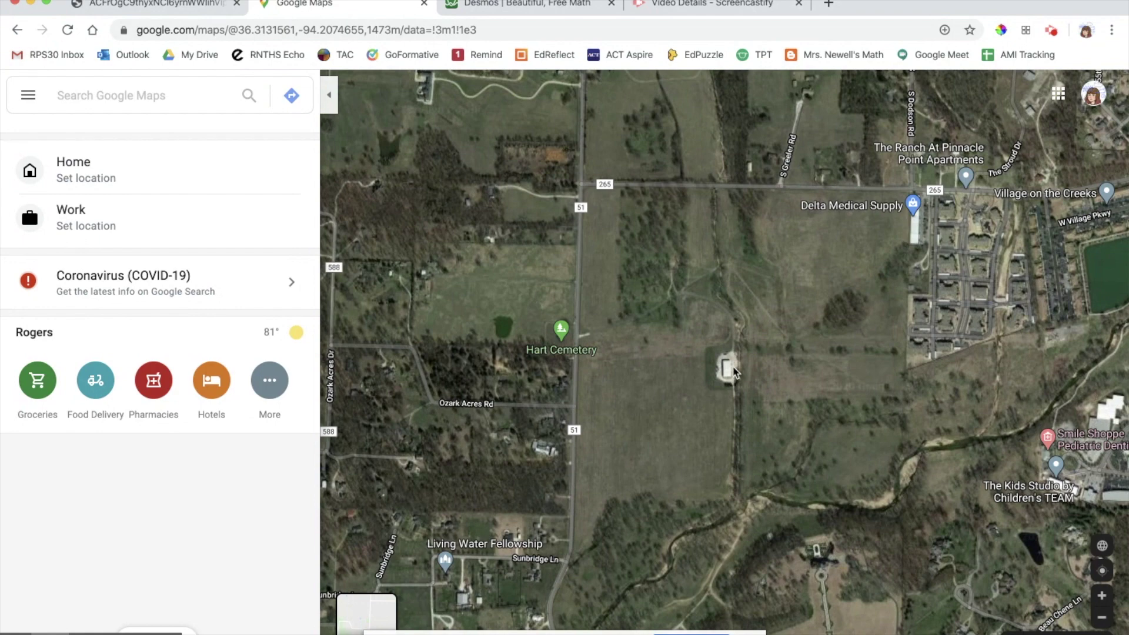
# Zoom in on the small building east of Hart Cemetery and drop a pin on it.
pyautogui.click(1102, 618)
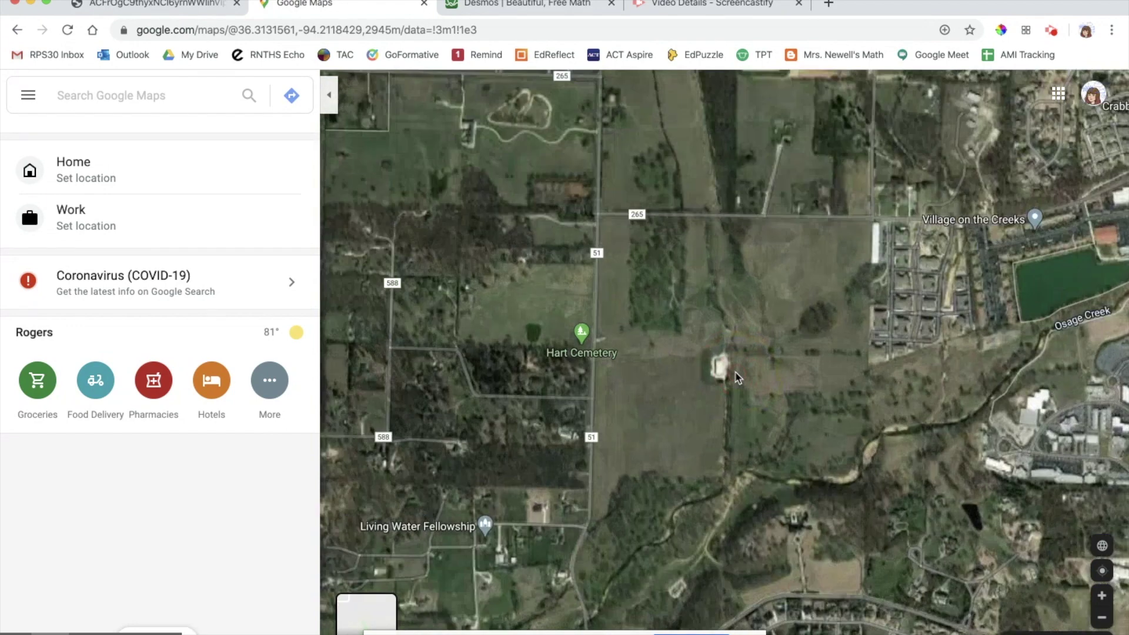
pyautogui.doubleClick(735, 375)
pyautogui.click(713, 367)
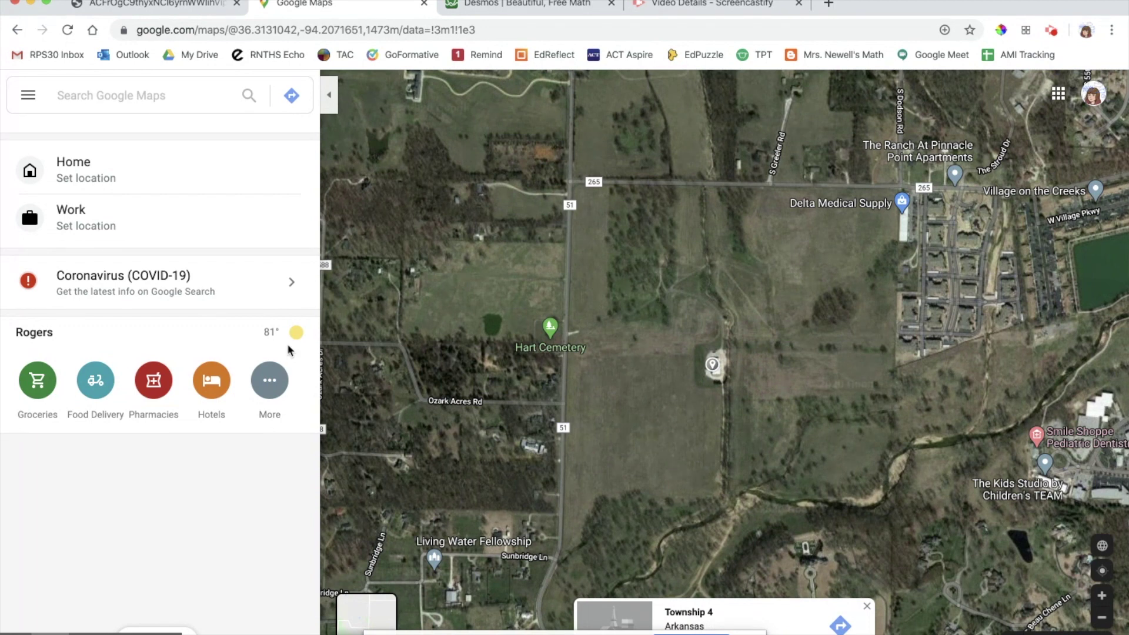
pyautogui.click(714, 367)
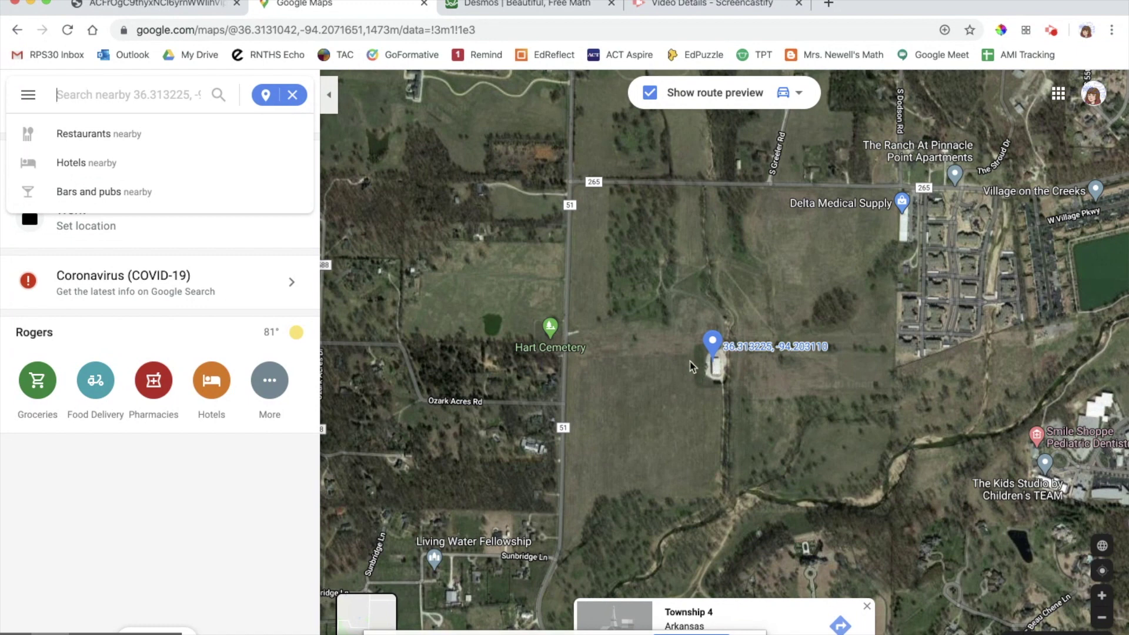
pyautogui.click(266, 95)
# Identify the spot via the right-click menu as Township 4, Arkansas.
pyautogui.rightClick(712, 343)
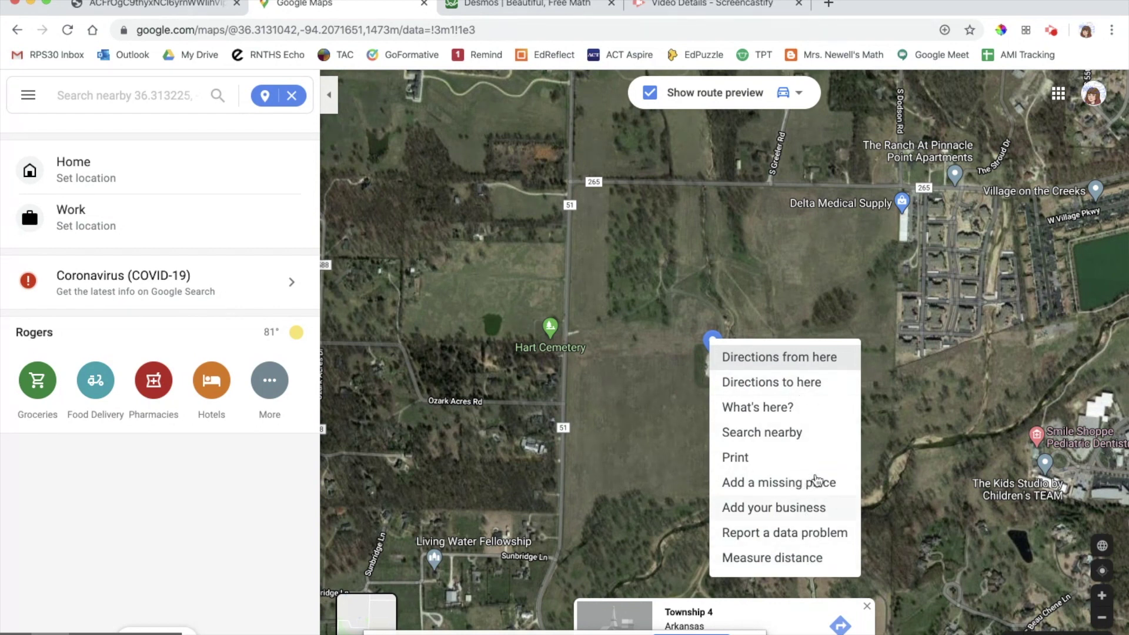
pyautogui.click(810, 411)
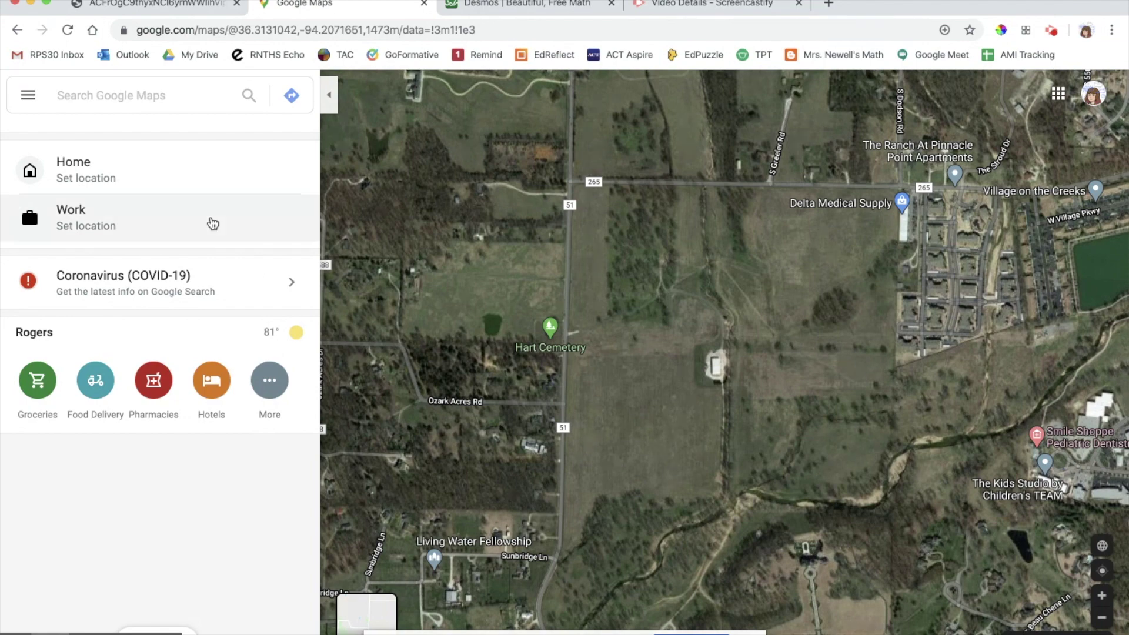
pyautogui.scroll(2, 725, 371)
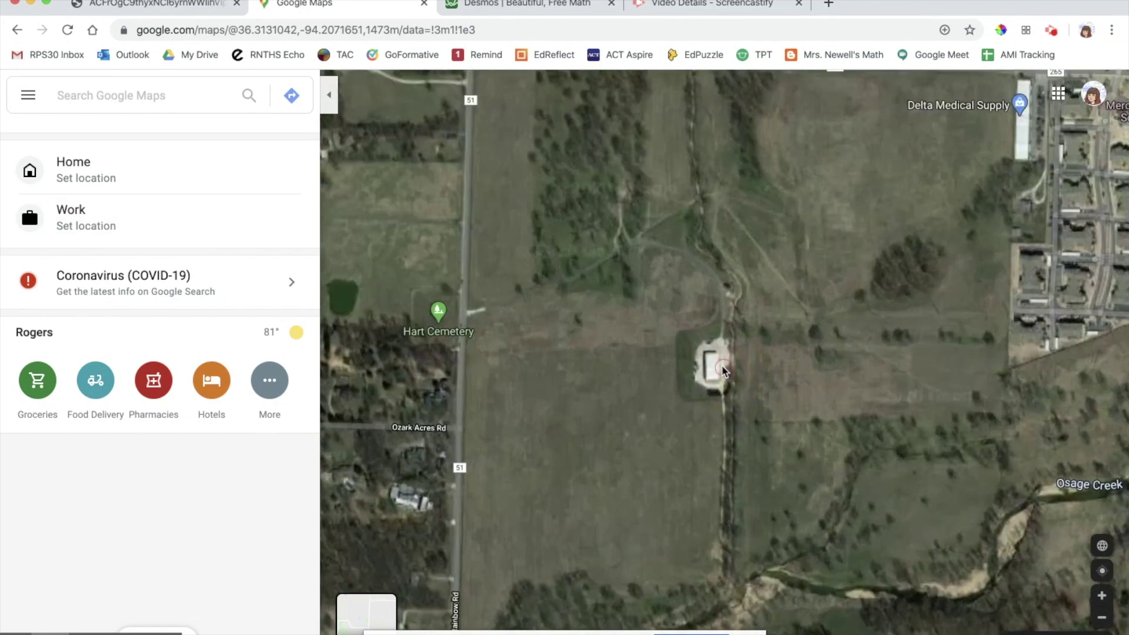
# Re-drop the pin on the building so it shows coordinates 36.313182, -94.2...
pyautogui.rightClick(711, 366)
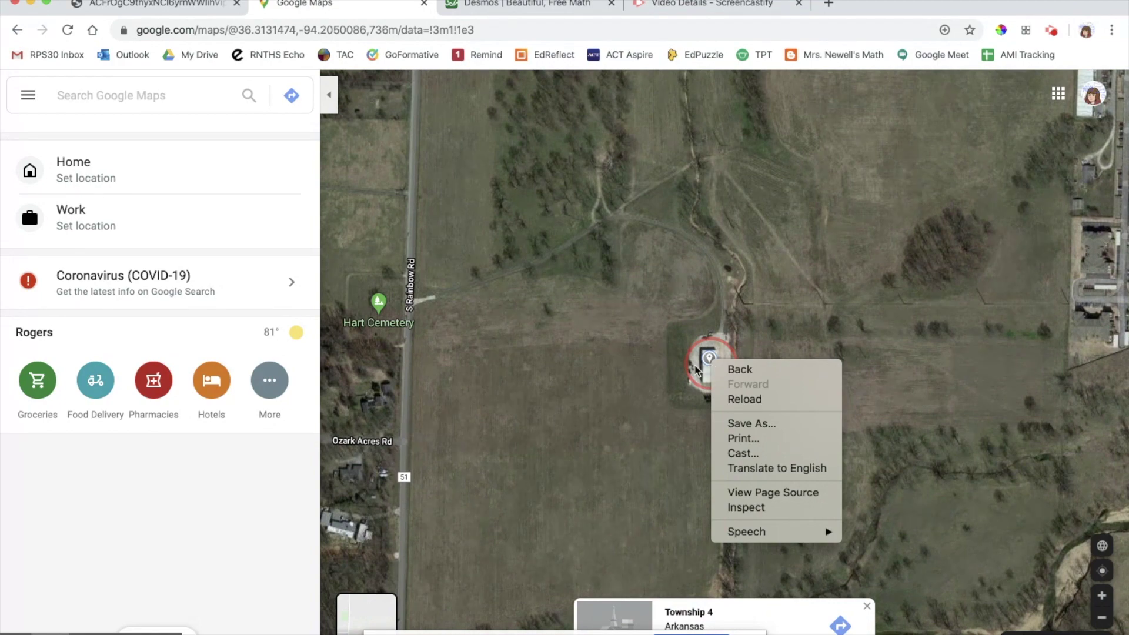
pyautogui.click(711, 359)
pyautogui.click(711, 360)
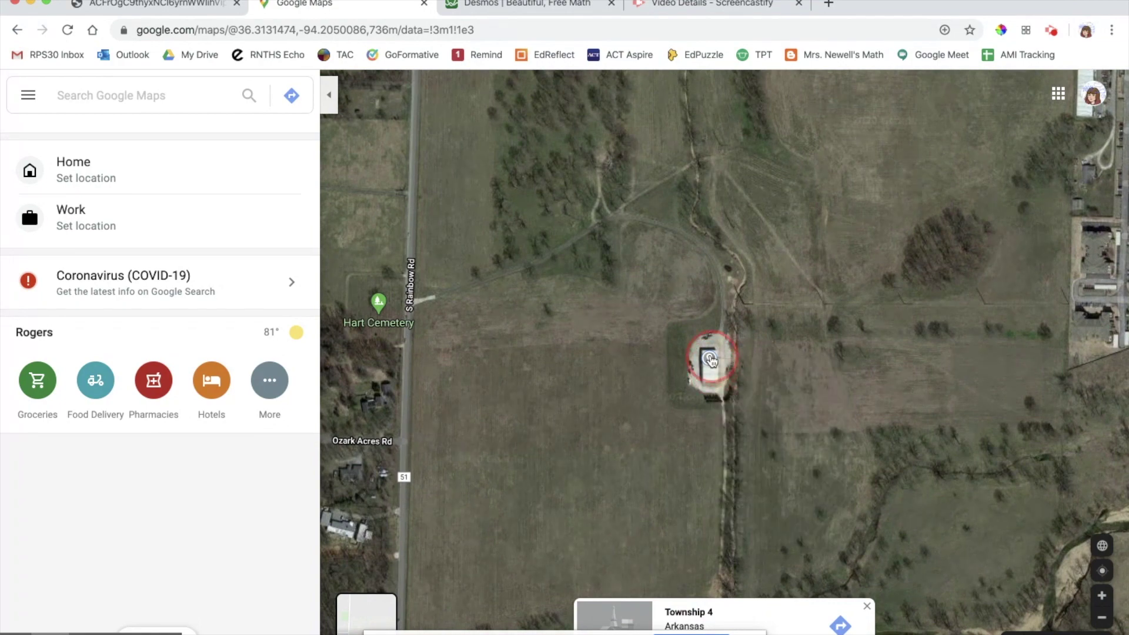
pyautogui.click(723, 379)
pyautogui.scroll(-3, 724, 382)
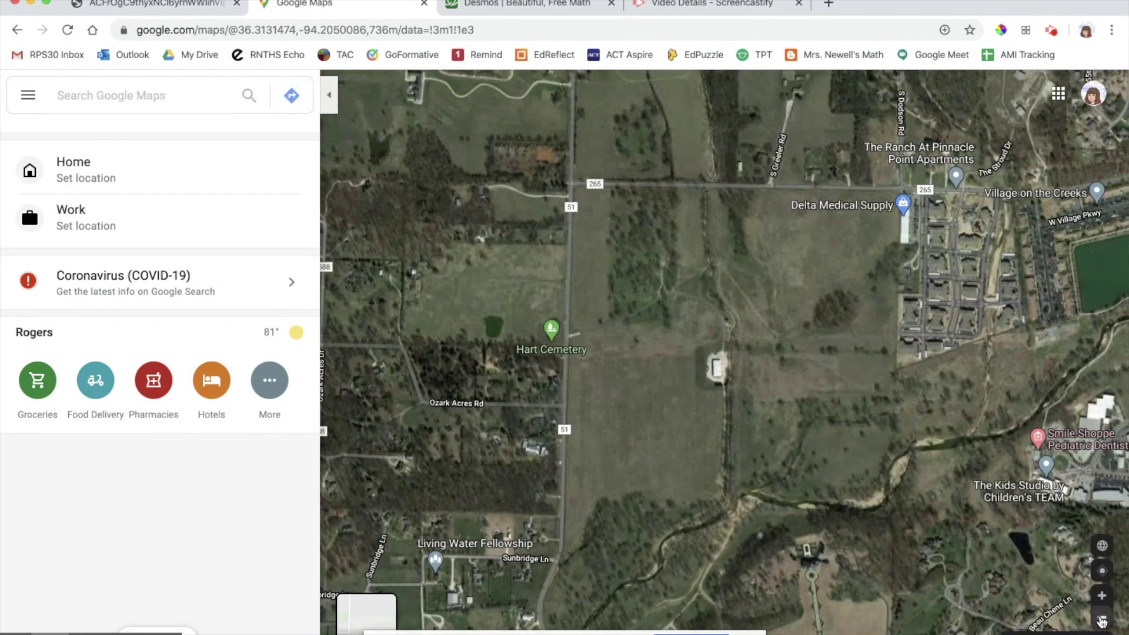
pyautogui.click(722, 369)
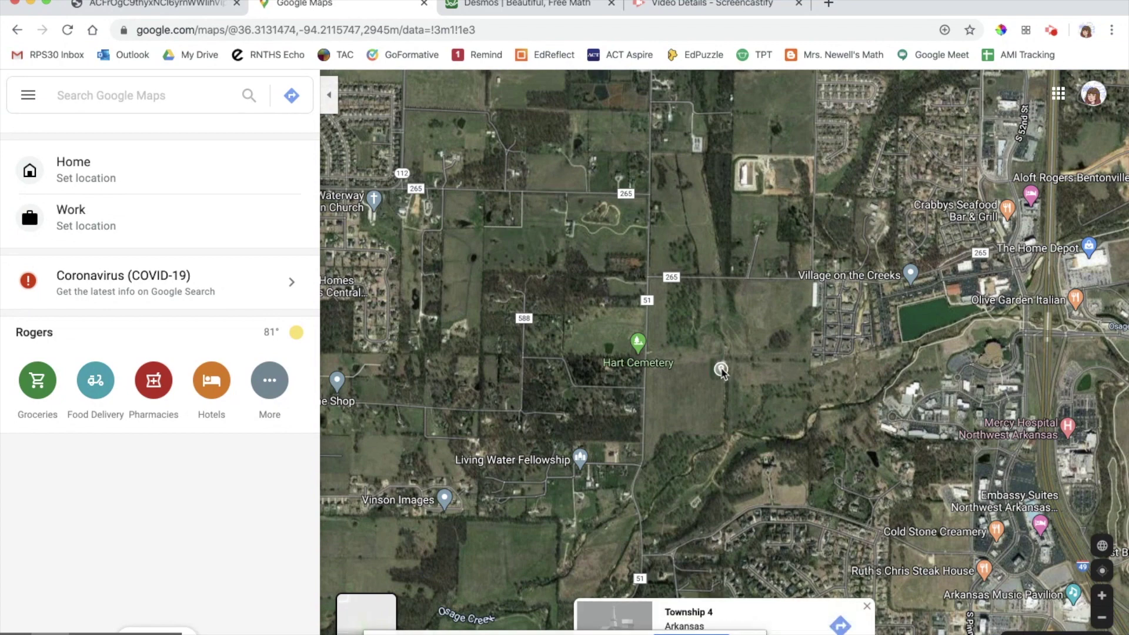
pyautogui.click(722, 370)
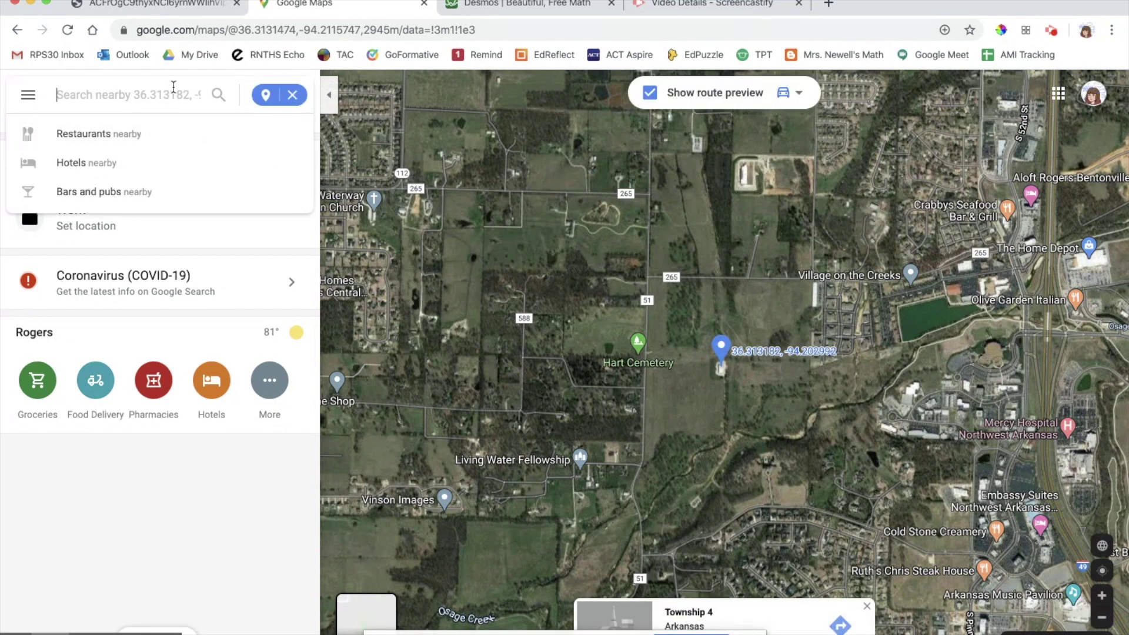
# Zoom and pan around the Hart Cemetery area and drop a marker near the building spot.
pyautogui.click(263, 94)
pyautogui.click(1103, 617)
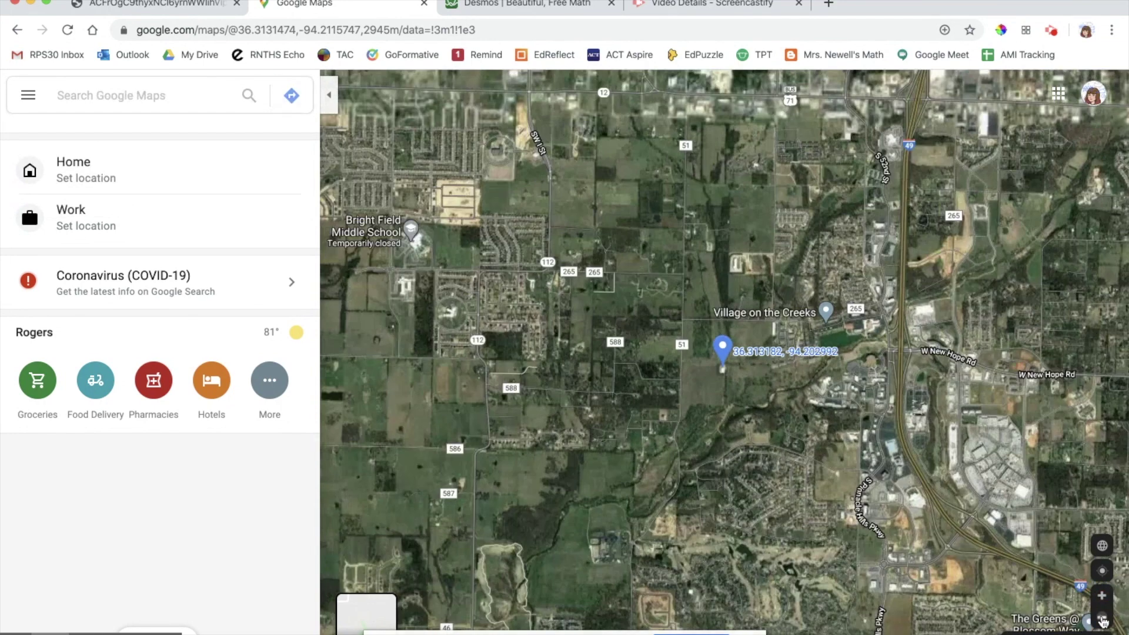
pyautogui.click(1103, 618)
pyautogui.moveTo(716, 378); pyautogui.dragTo(573, 377)
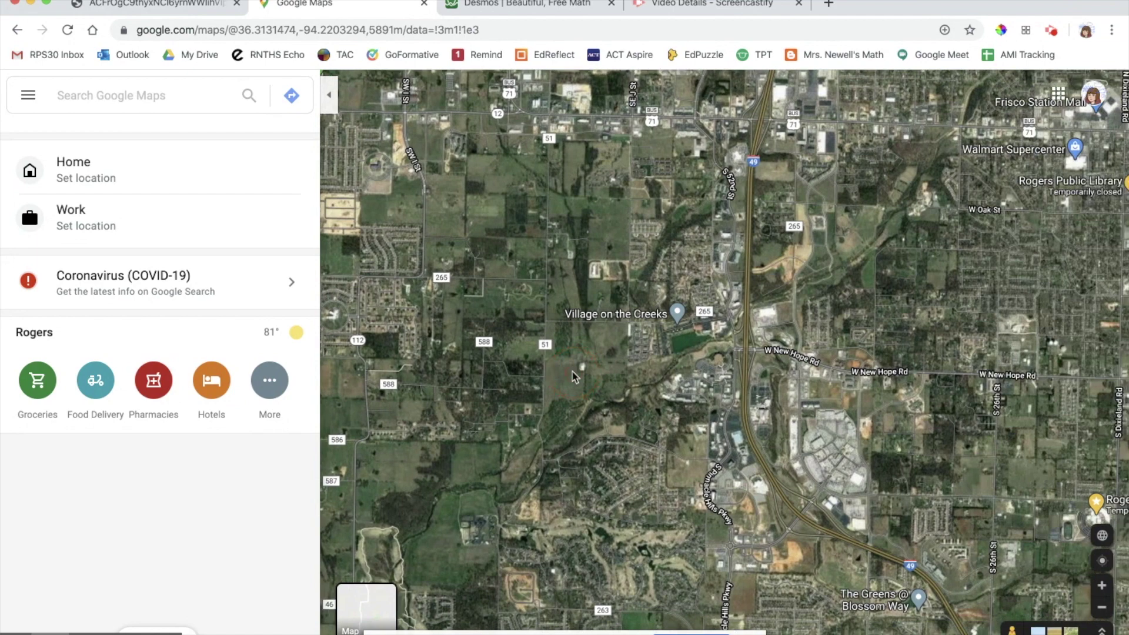
pyautogui.doubleClick(580, 371)
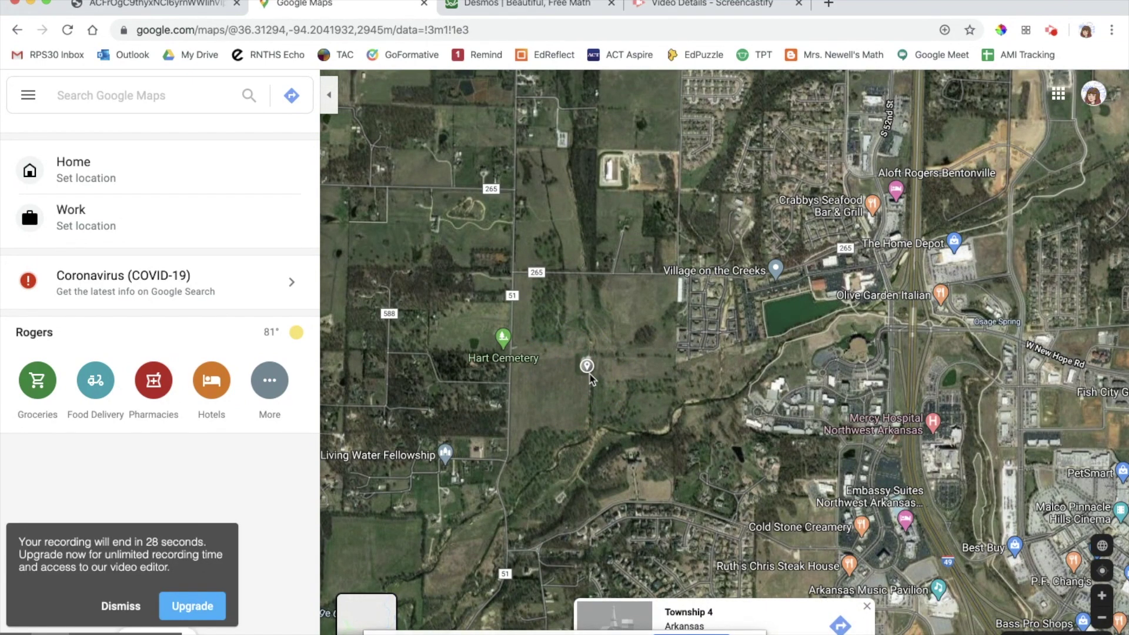
pyautogui.click(1102, 618)
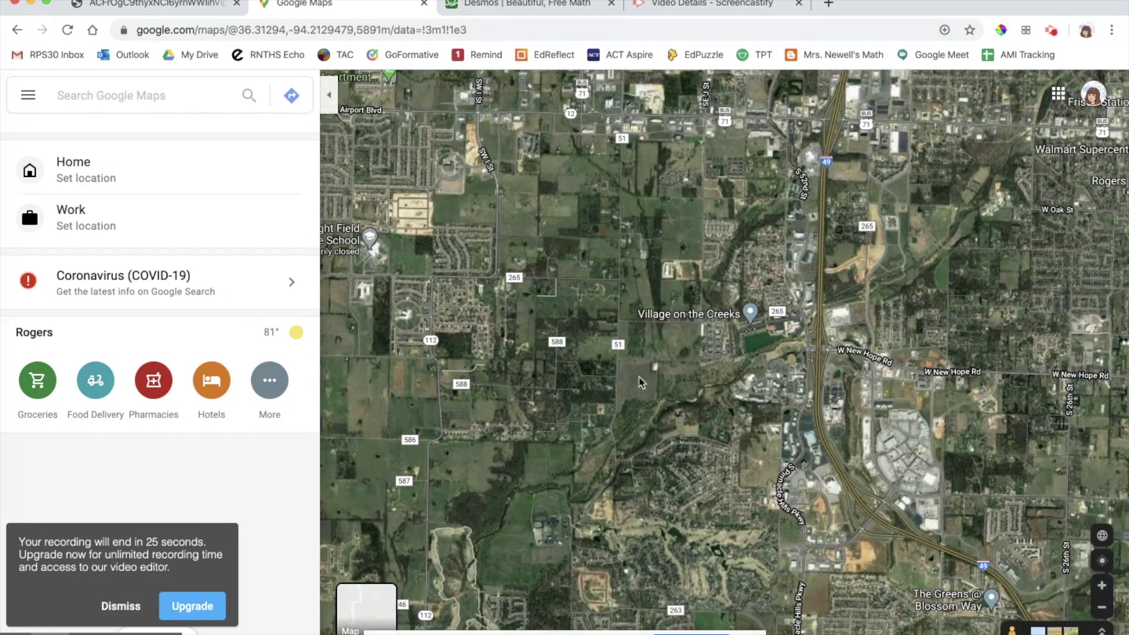
pyautogui.click(640, 379)
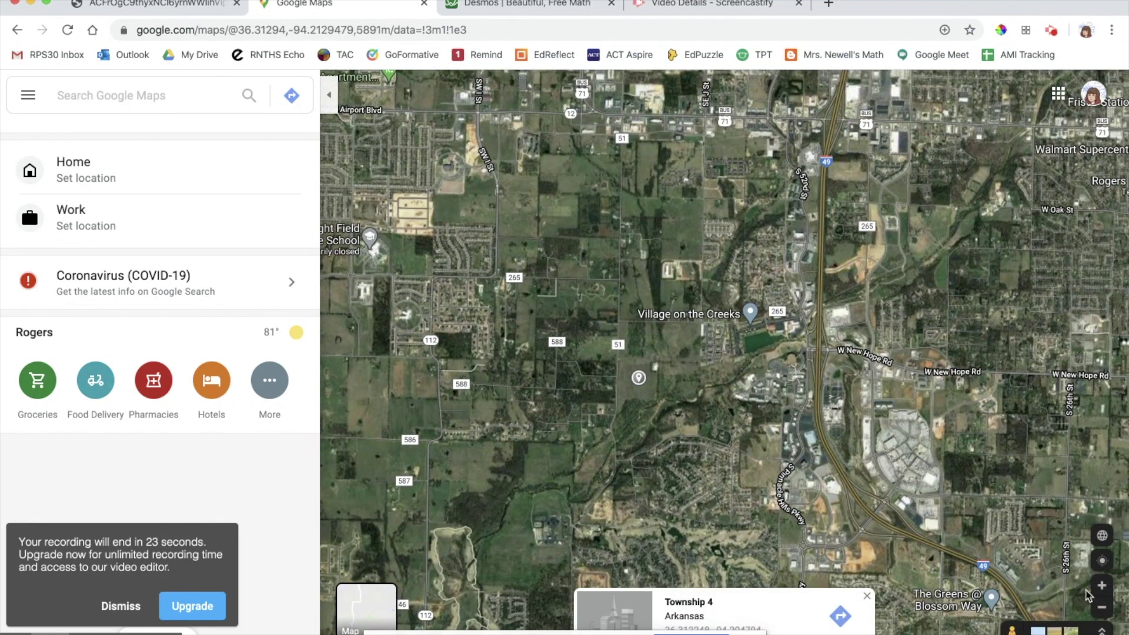
# Zoom out and shift the satellite map east until central Rogers and its schools appear.
pyautogui.click(1102, 607)
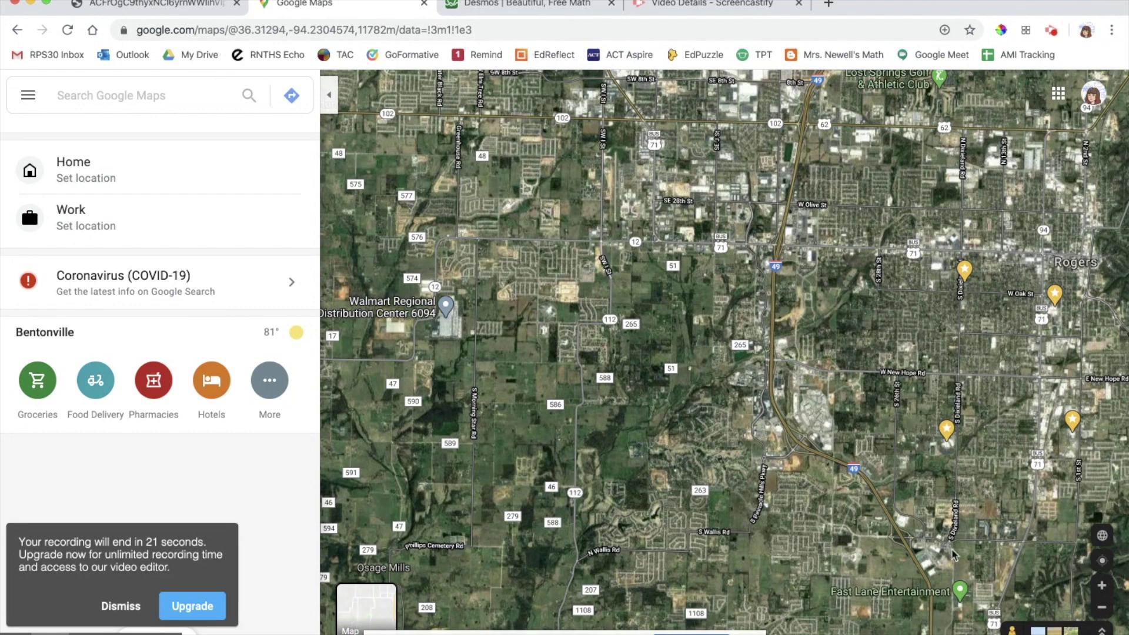
pyautogui.click(1103, 586)
pyautogui.moveTo(889, 401); pyautogui.dragTo(611, 399)
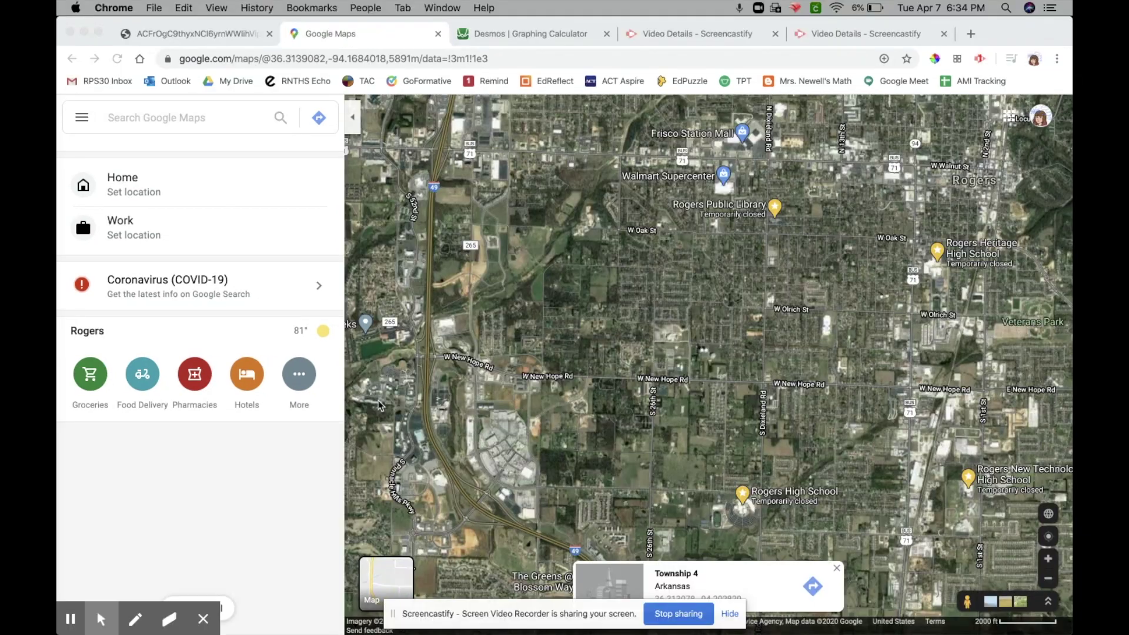
pyautogui.click(383, 392)
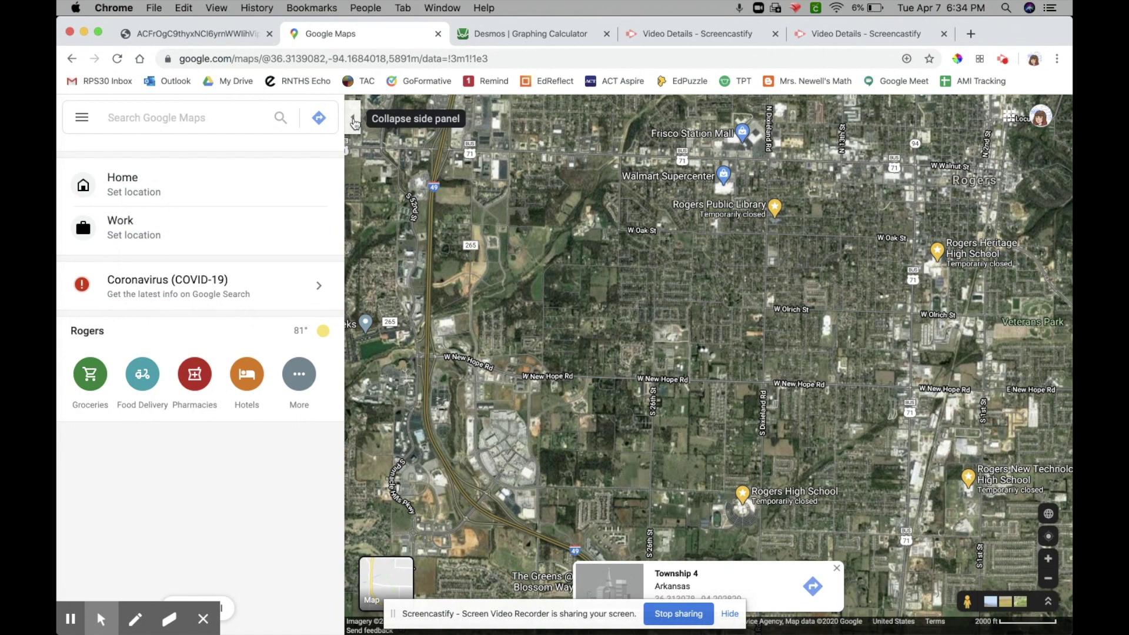
# Collapse the side panel and screenshot the satellite map from Village on the Creeks to the three high schools.
pyautogui.click(354, 121)
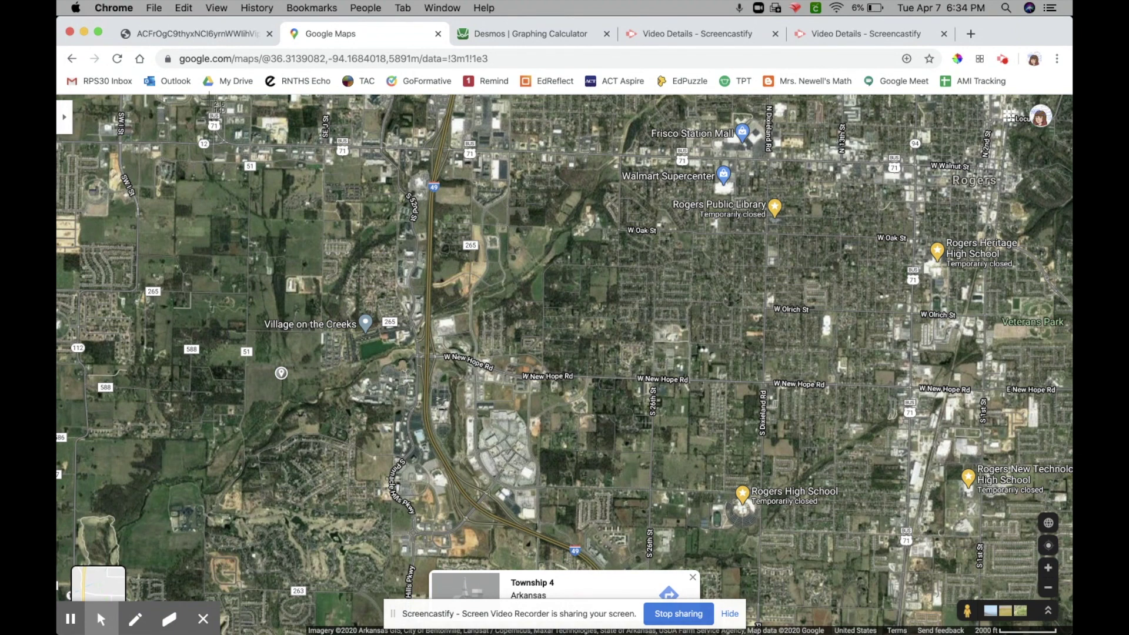
pyautogui.moveTo(209, 98); pyautogui.dragTo(1072, 542)
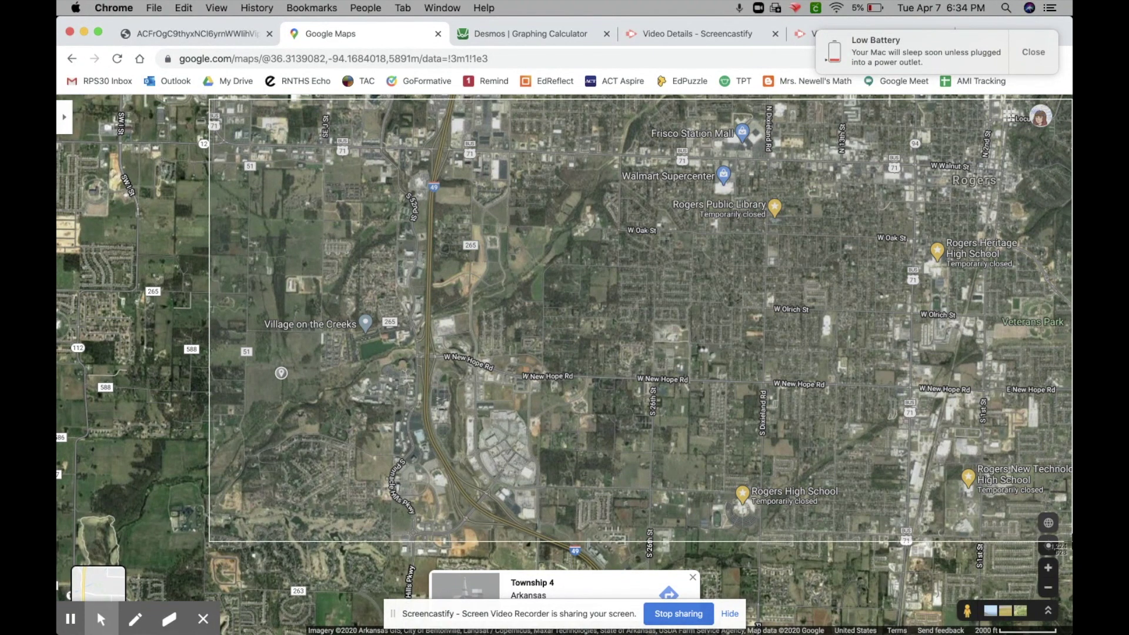
pyautogui.moveTo(1072, 541); pyautogui.dragTo(1072, 567)
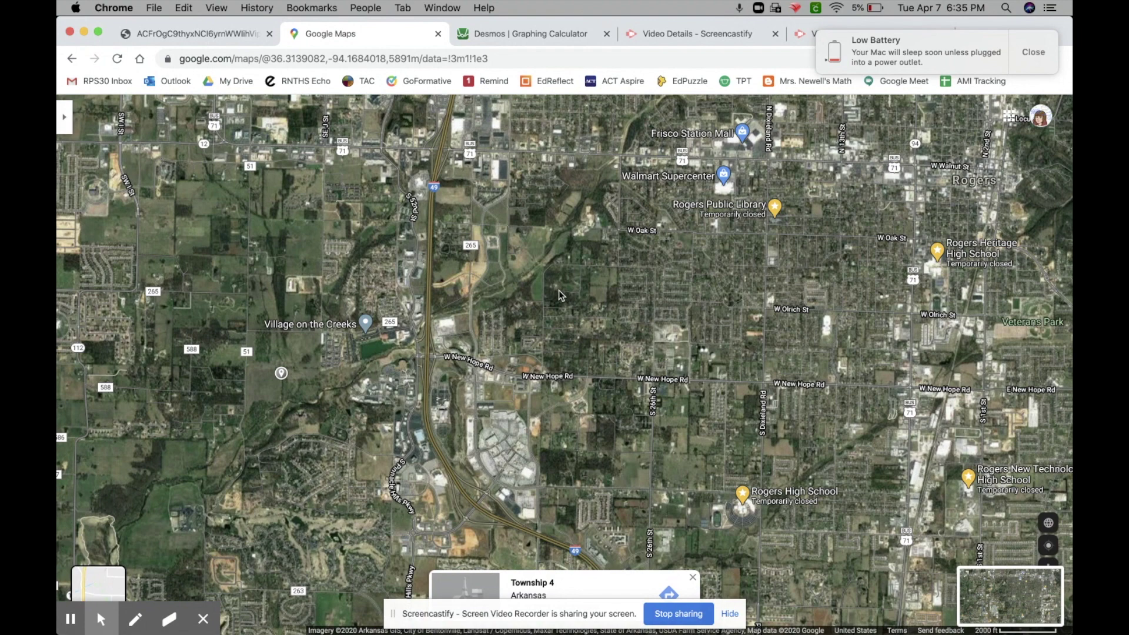
# Insert the Rogers map screenshot file as an image into the blank Desmos graph.
pyautogui.click(513, 35)
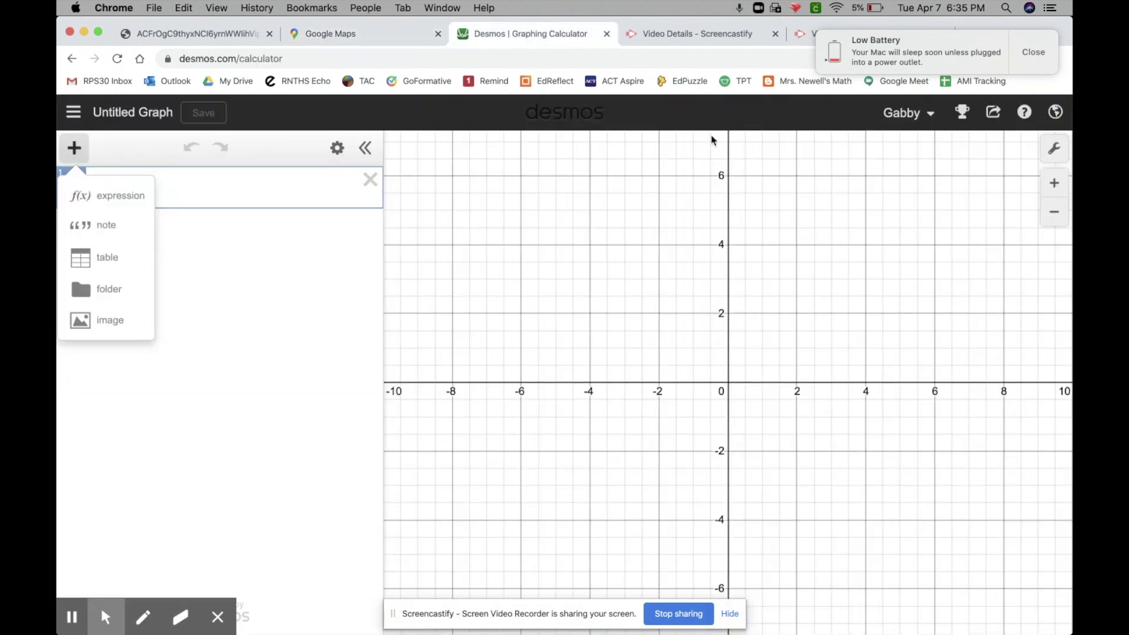
pyautogui.click(1047, 56)
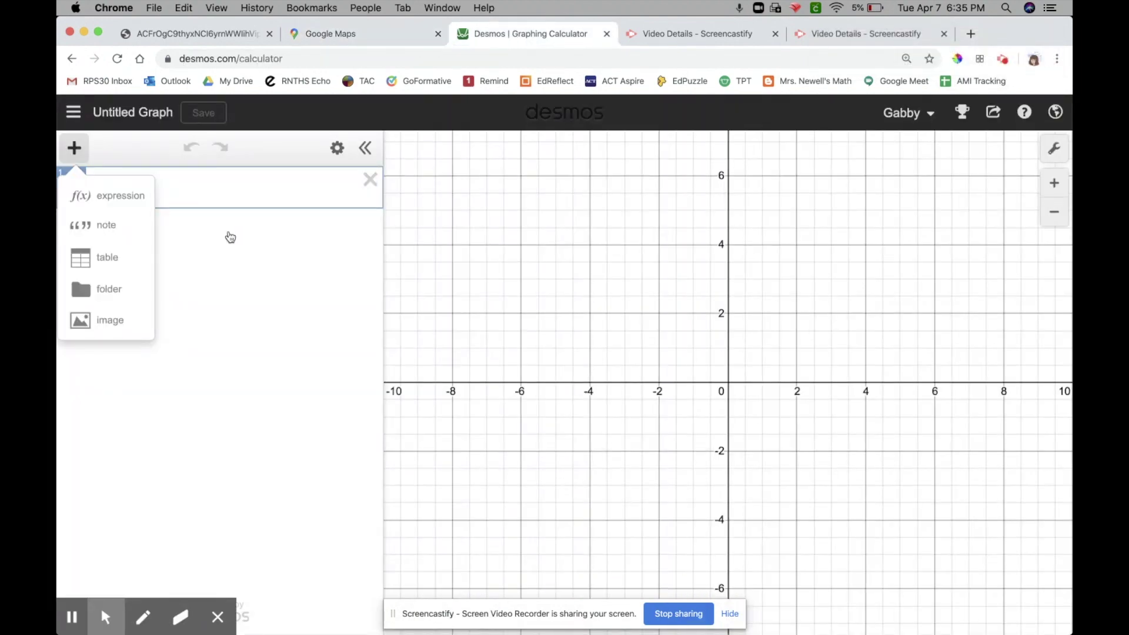
pyautogui.click(73, 147)
pyautogui.click(74, 151)
pyautogui.click(111, 323)
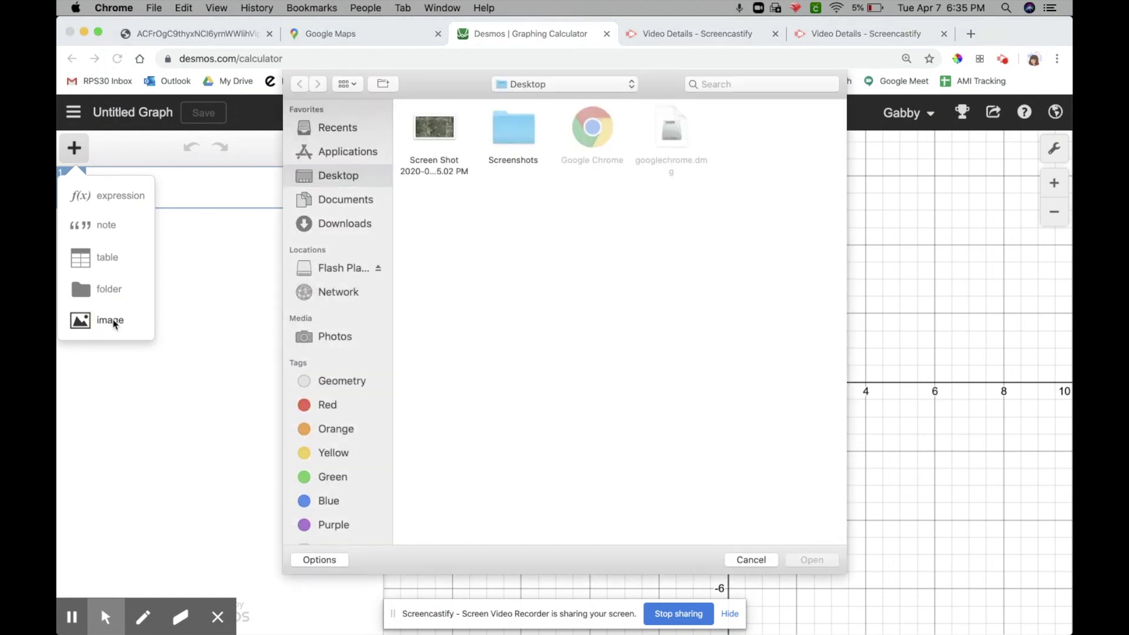
pyautogui.doubleClick(427, 130)
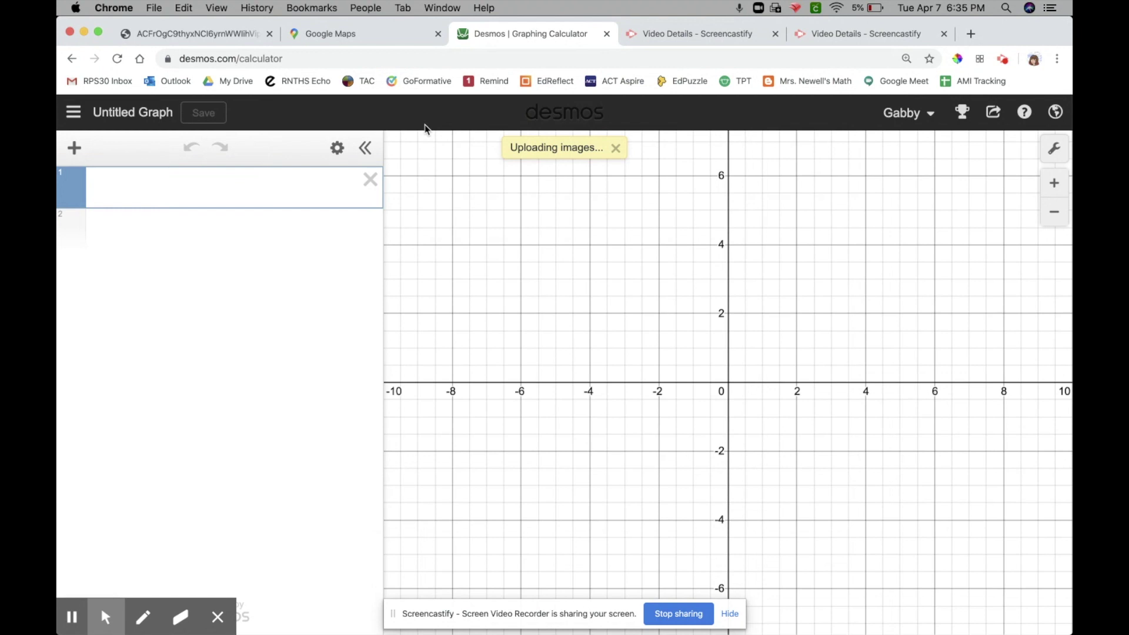
# Start enlarging the map image from width 10 to about 14 by 7.6 units.
pyautogui.moveTo(654, 358); pyautogui.dragTo(652, 357)
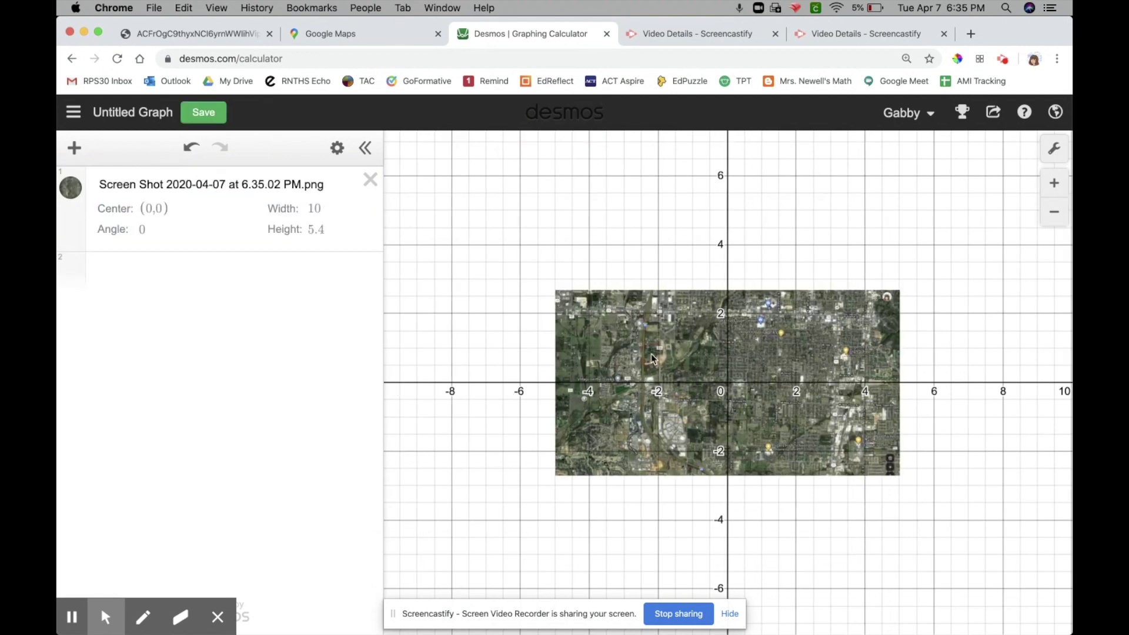
pyautogui.click(328, 213)
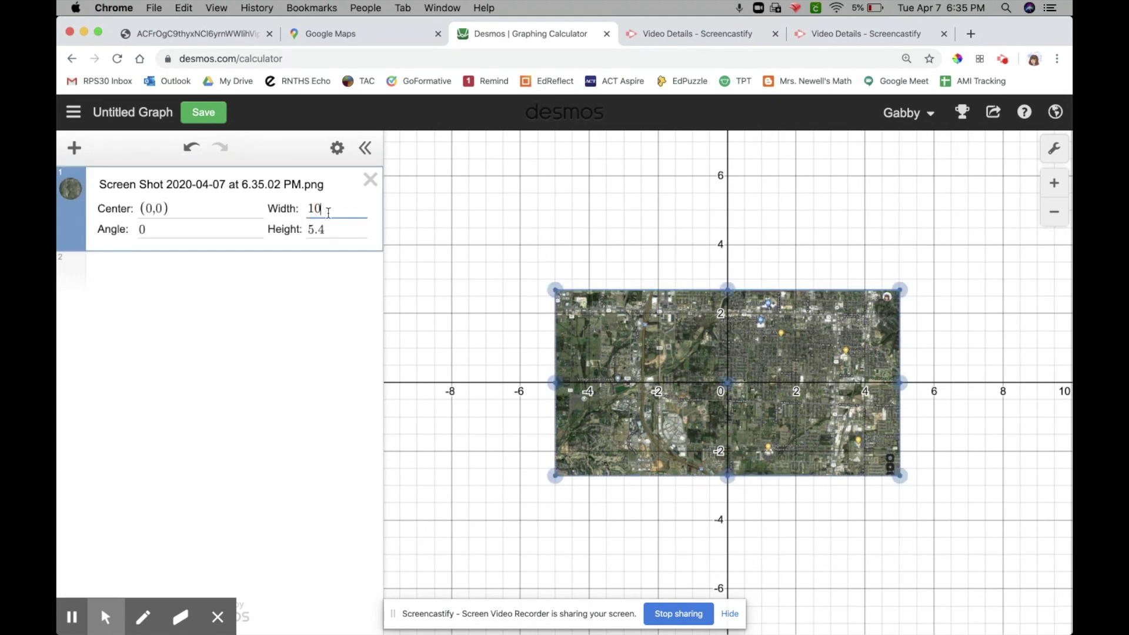
pyautogui.doubleClick(325, 209)
pyautogui.moveTo(901, 290); pyautogui.dragTo(1033, 226)
pyautogui.moveTo(564, 440); pyautogui.dragTo(542, 445)
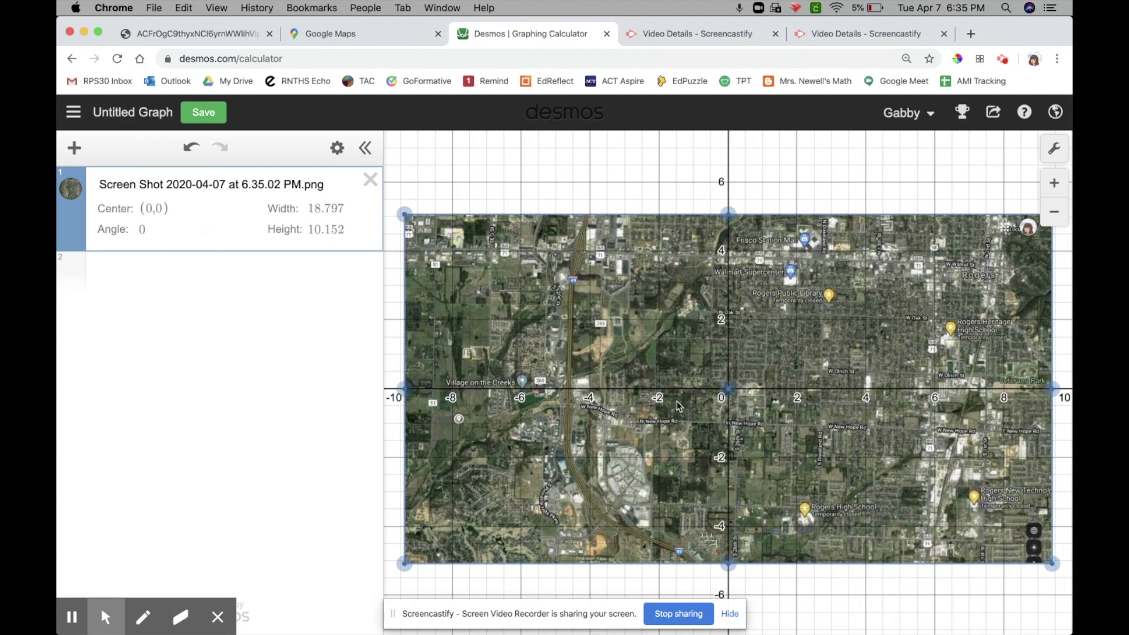
# Zoom the graph out to about ±80 and stretch the map image to 142.22 by 76.81.
pyautogui.click(1055, 212)
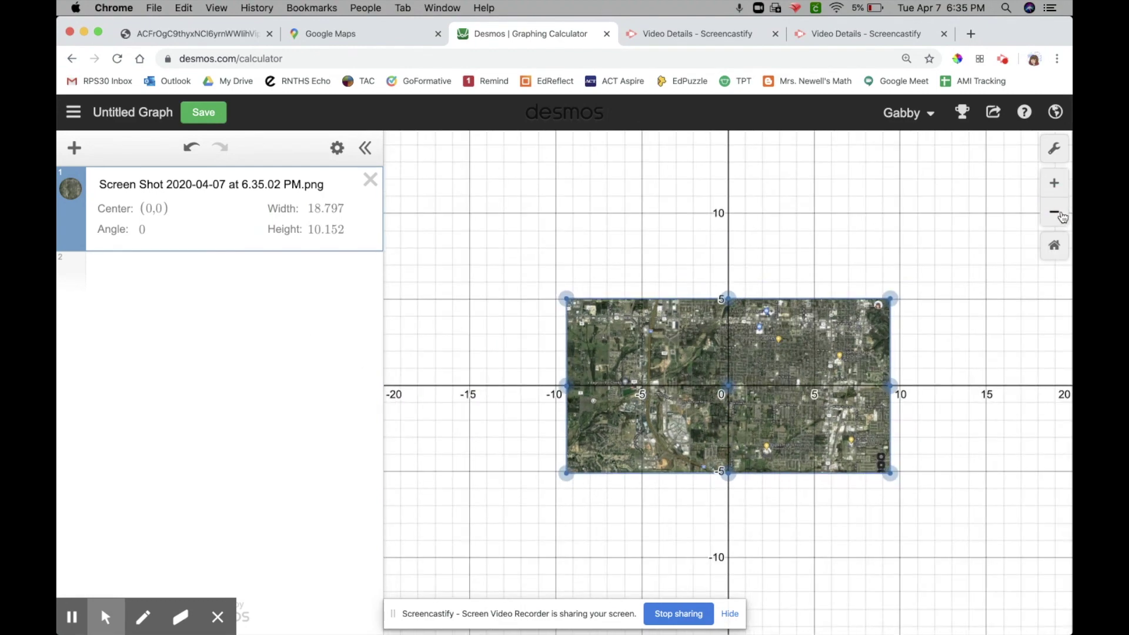
pyautogui.click(1062, 216)
pyautogui.moveTo(809, 342); pyautogui.dragTo(1063, 174)
pyautogui.click(1043, 215)
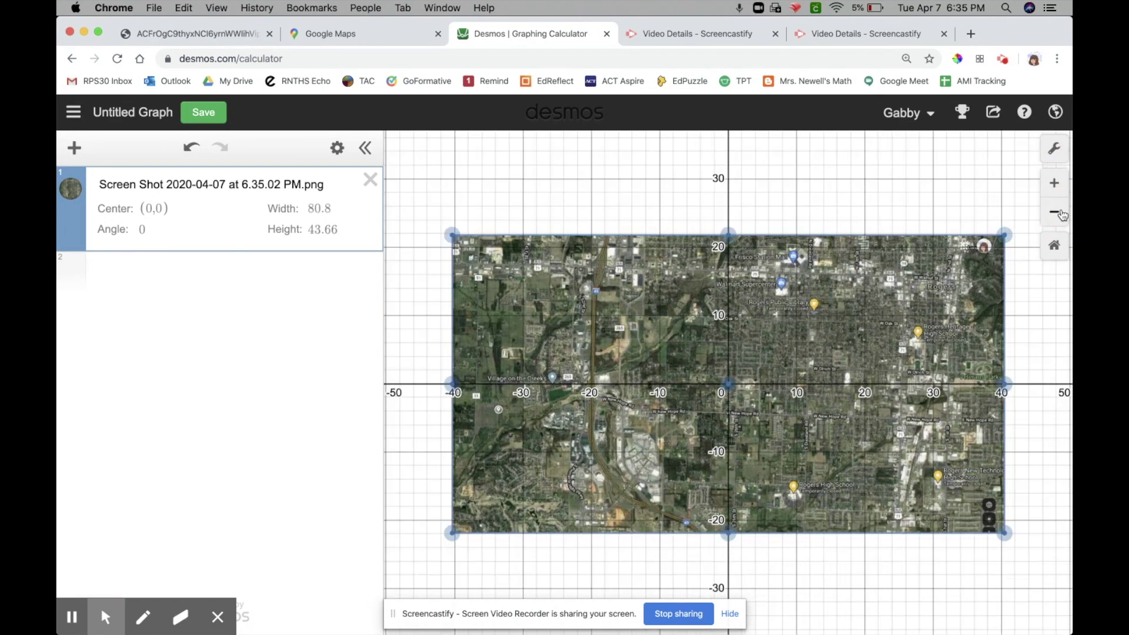
pyautogui.moveTo(904, 289); pyautogui.dragTo(1023, 202)
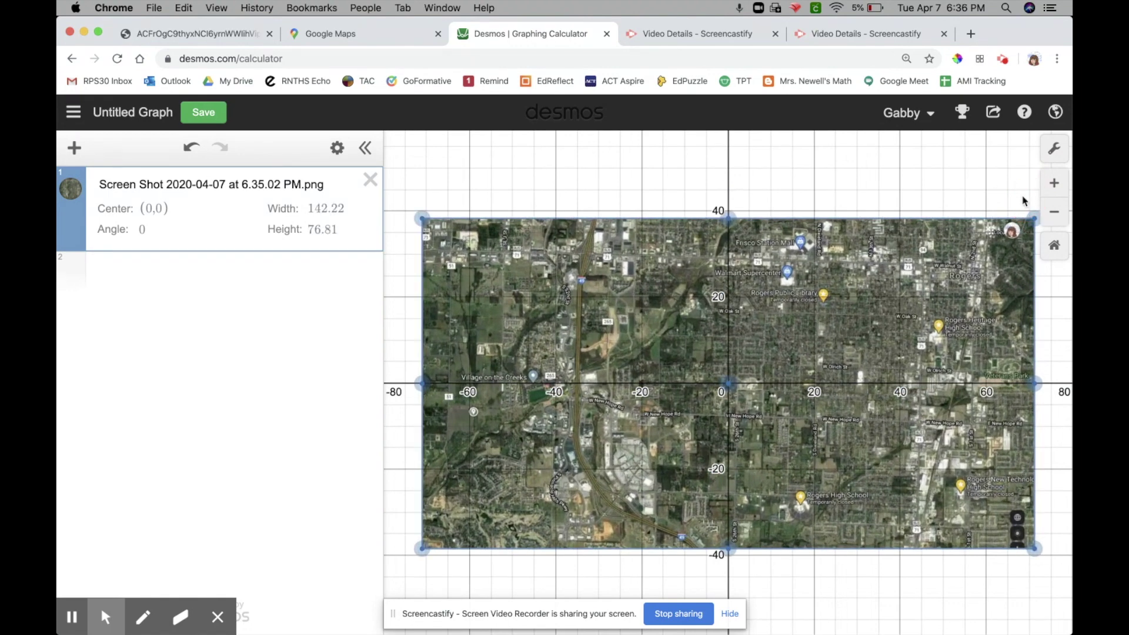
pyautogui.click(878, 192)
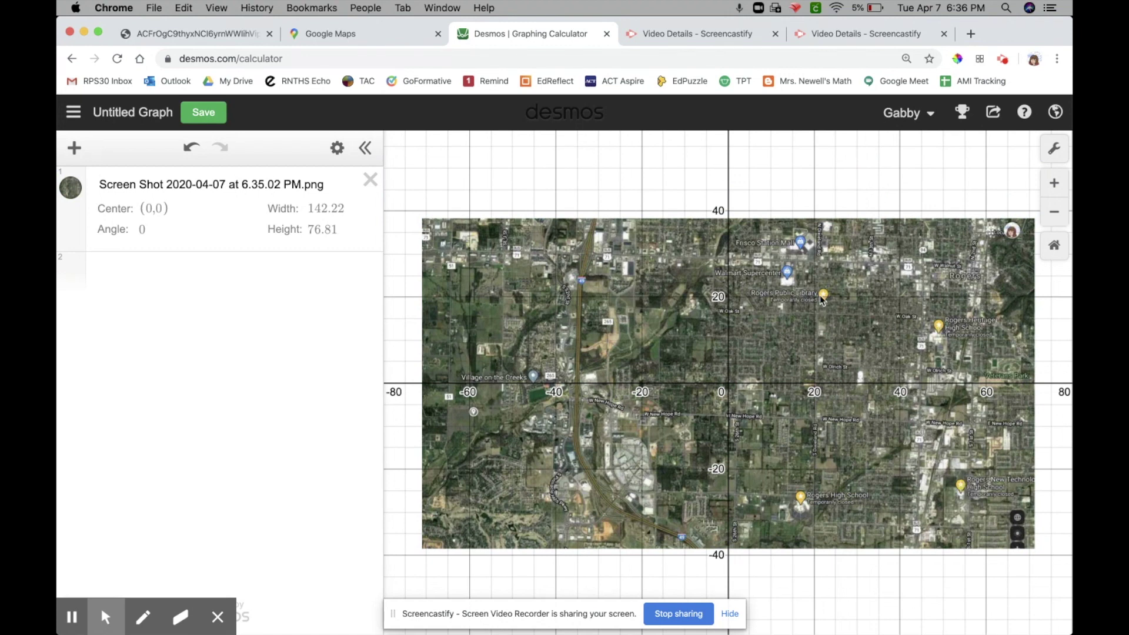
pyautogui.click(474, 414)
pyautogui.click(402, 417)
pyautogui.click(377, 38)
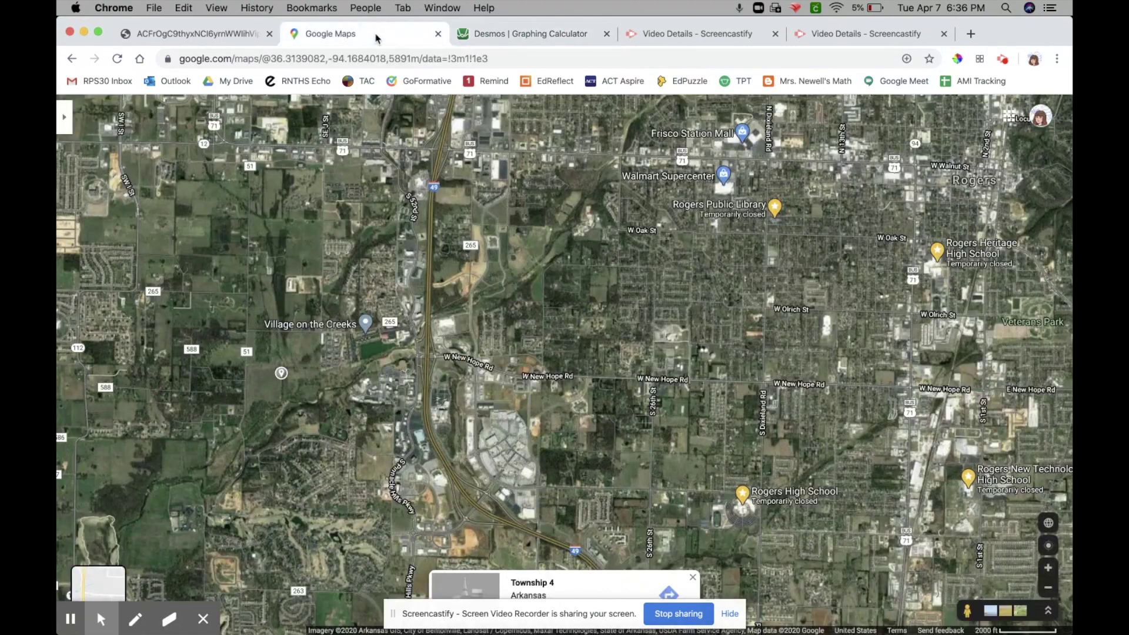
# Switch Google Maps to plain Map view, screenshot the Rogers area, and delete Desmos's old satellite image.
pyautogui.click(102, 592)
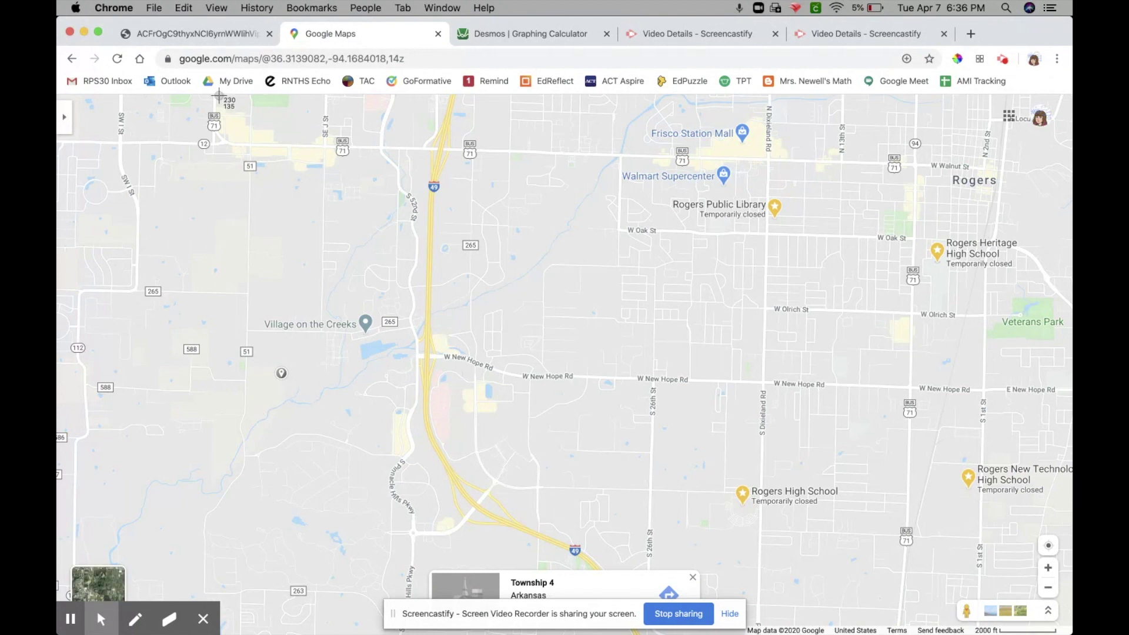
pyautogui.press('super+shift+4')
pyautogui.moveTo(219, 96); pyautogui.dragTo(1071, 533)
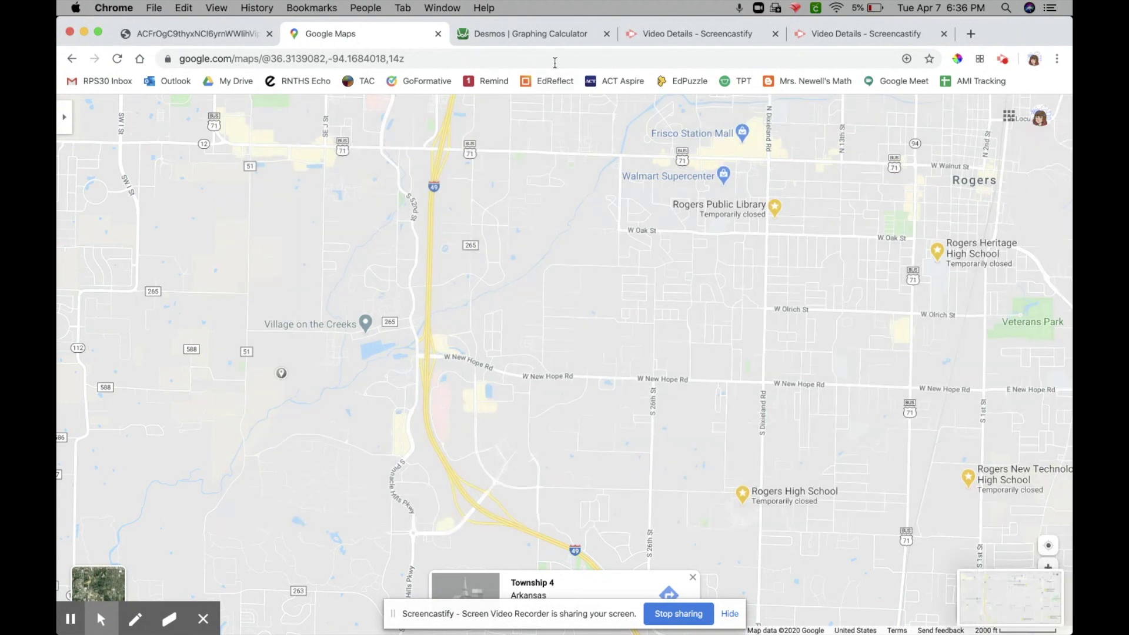
pyautogui.click(537, 34)
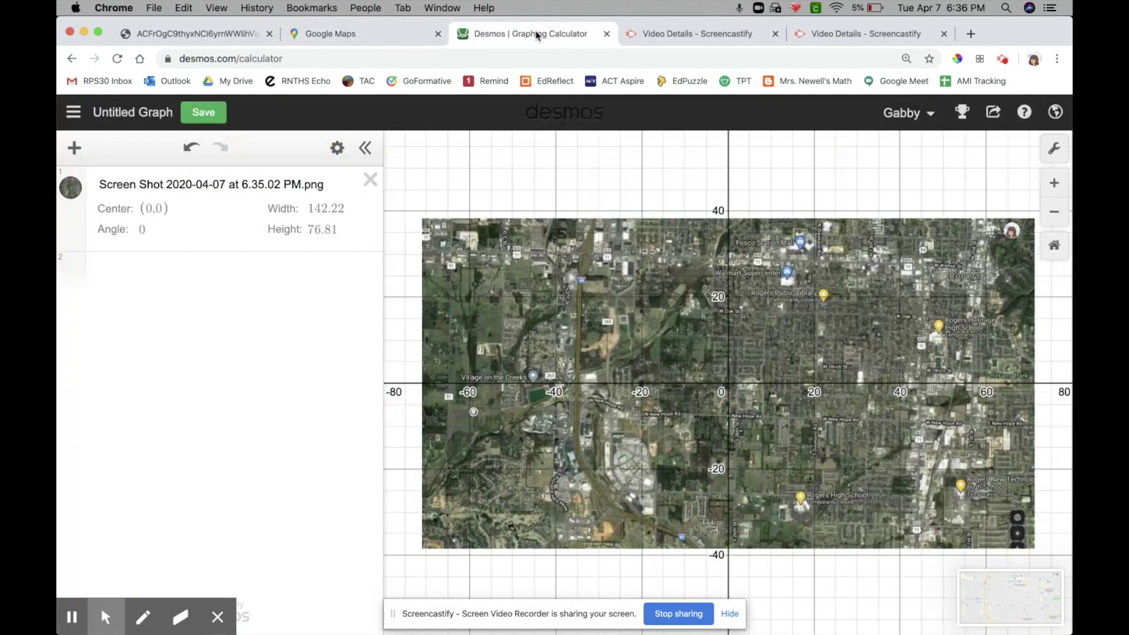
pyautogui.click(366, 184)
# Insert the new road map screenshot into Desmos and stretch it to 158.83 by 81.03 units.
pyautogui.click(74, 148)
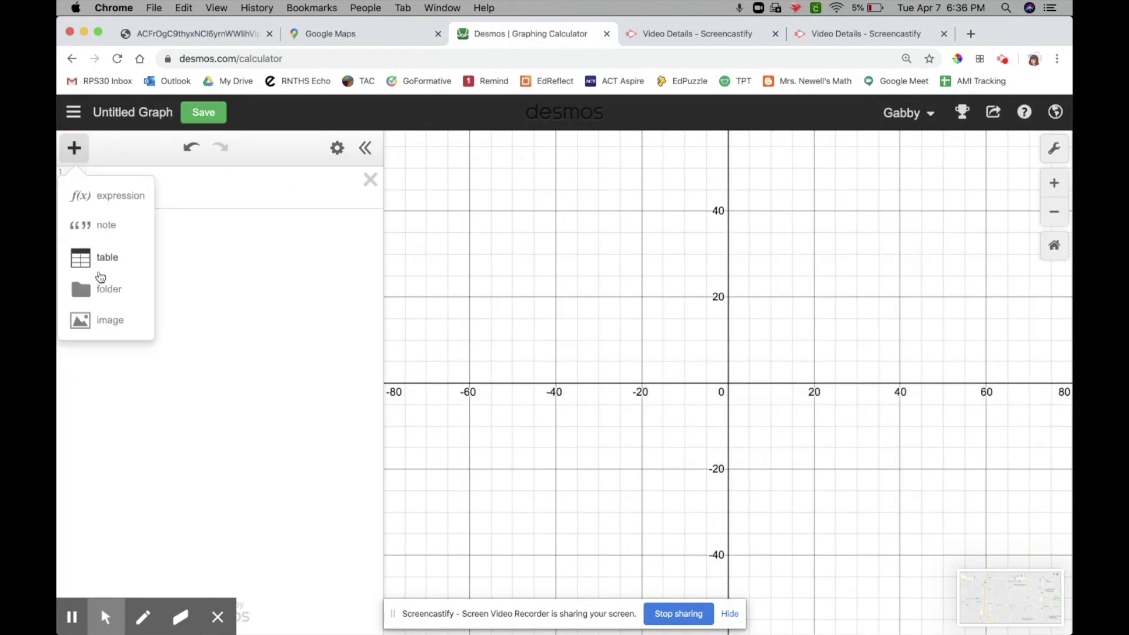
pyautogui.click(110, 320)
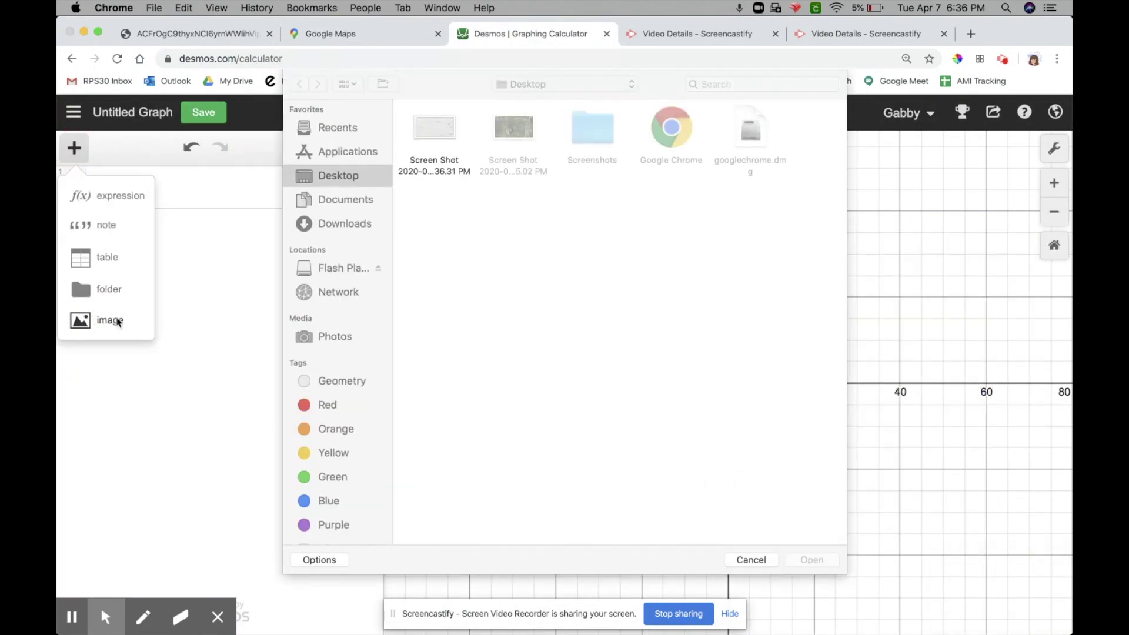
pyautogui.doubleClick(434, 124)
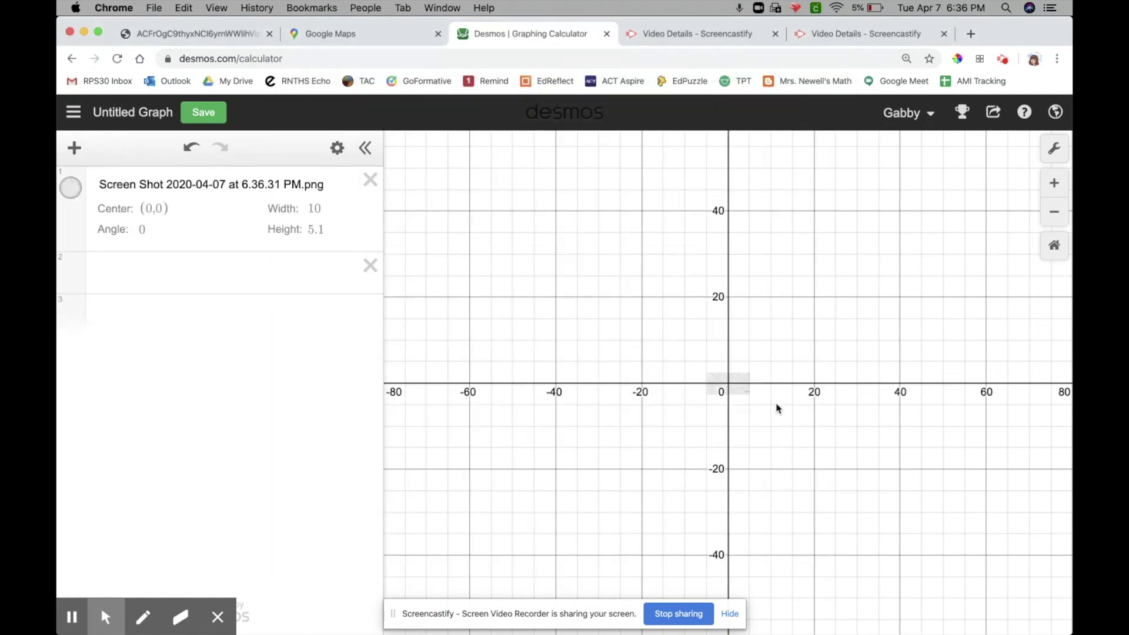
pyautogui.click(253, 210)
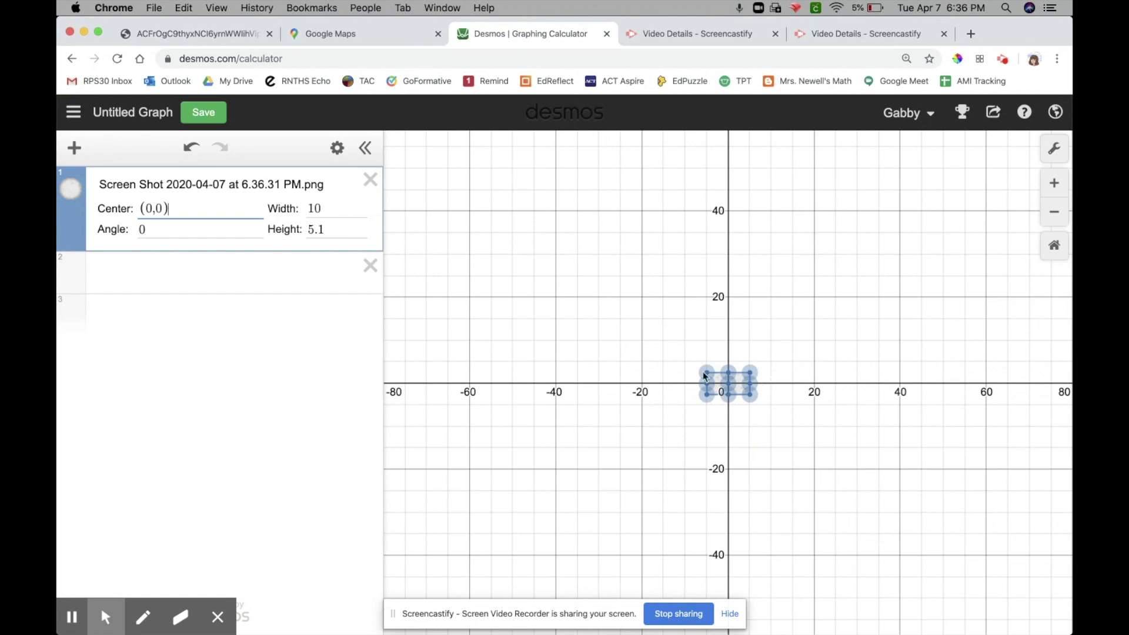
pyautogui.moveTo(706, 372); pyautogui.dragTo(397, 197)
pyautogui.click(537, 189)
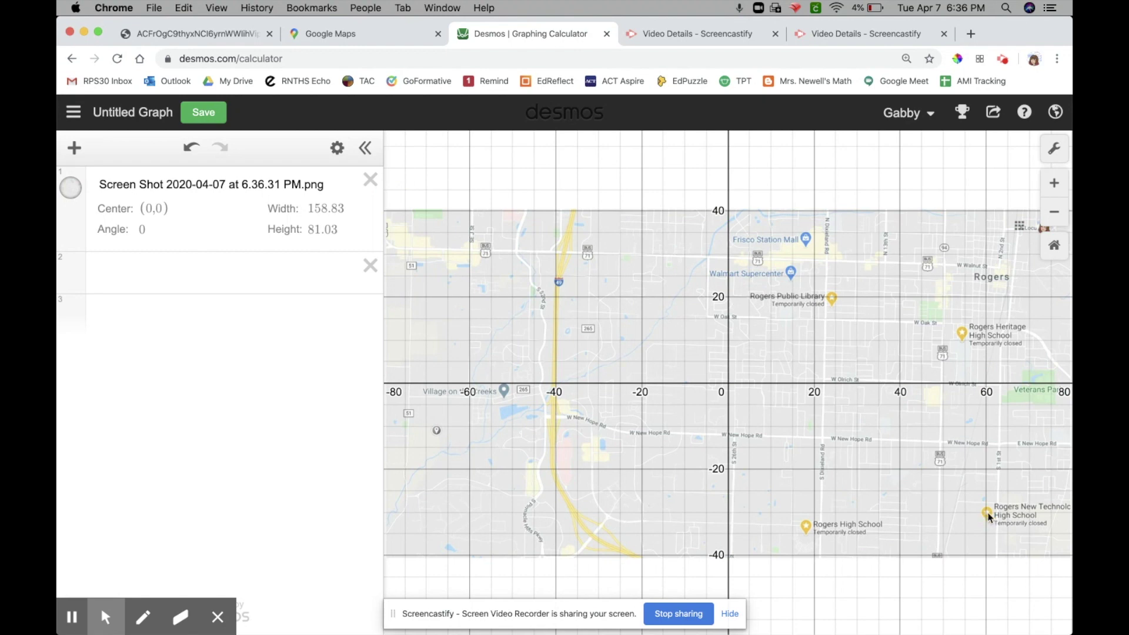
pyautogui.click(243, 279)
# Plot the point (60, −30) labeled RNTHS and (55, 10) labeled HHS.
pyautogui.write('(')
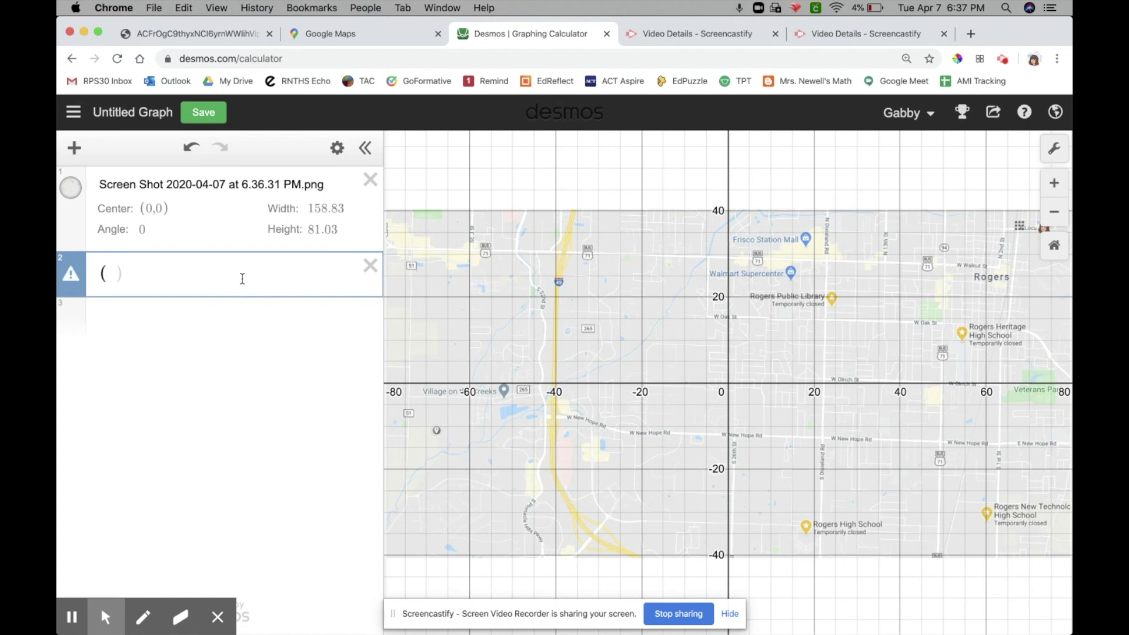
pyautogui.write('60,-30')
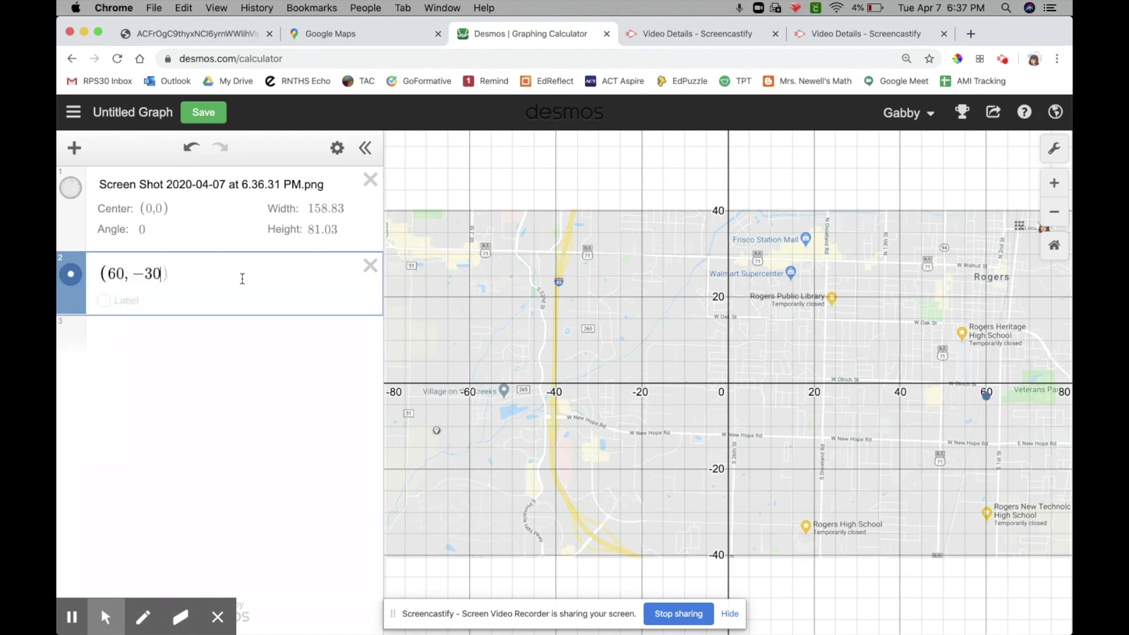
pyautogui.write(')')
pyautogui.click(104, 301)
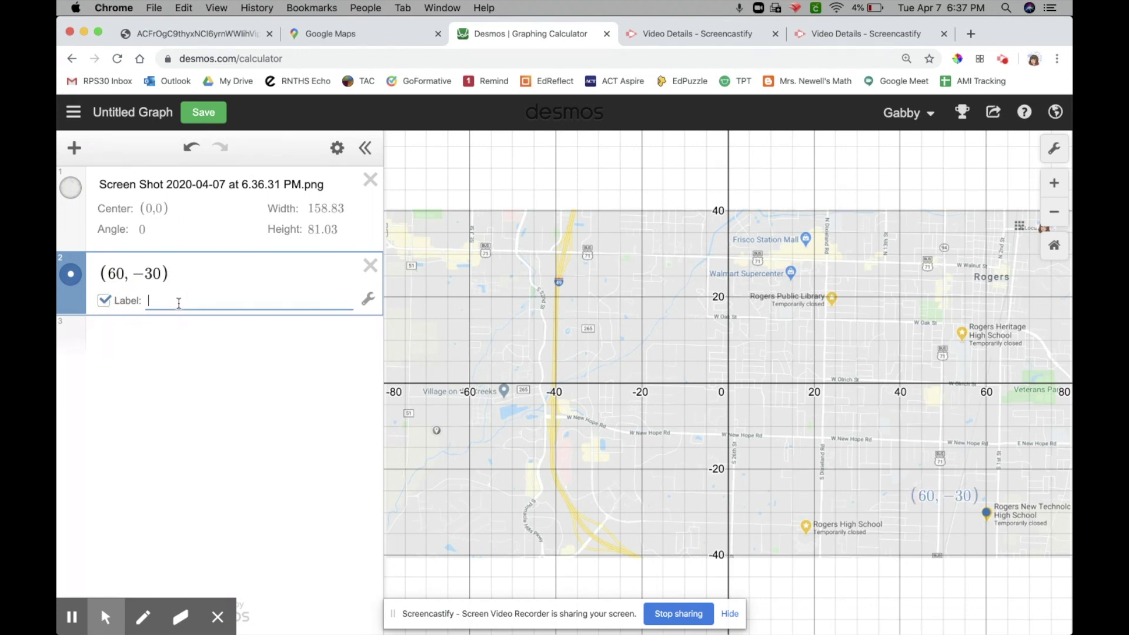
pyautogui.write('RNTHS')
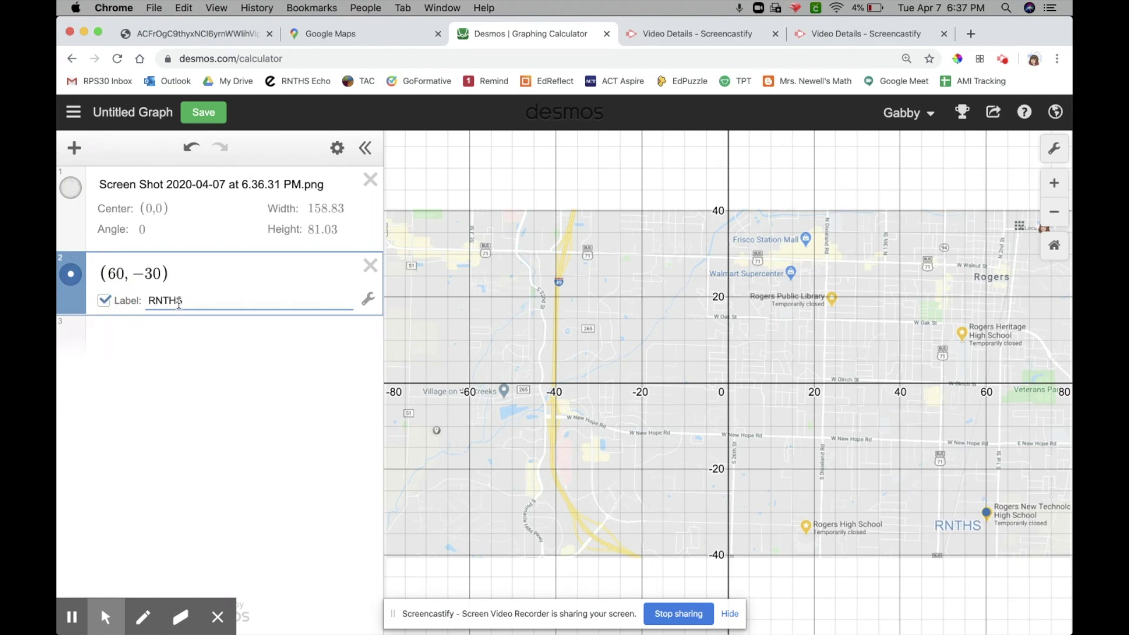
pyautogui.click(148, 332)
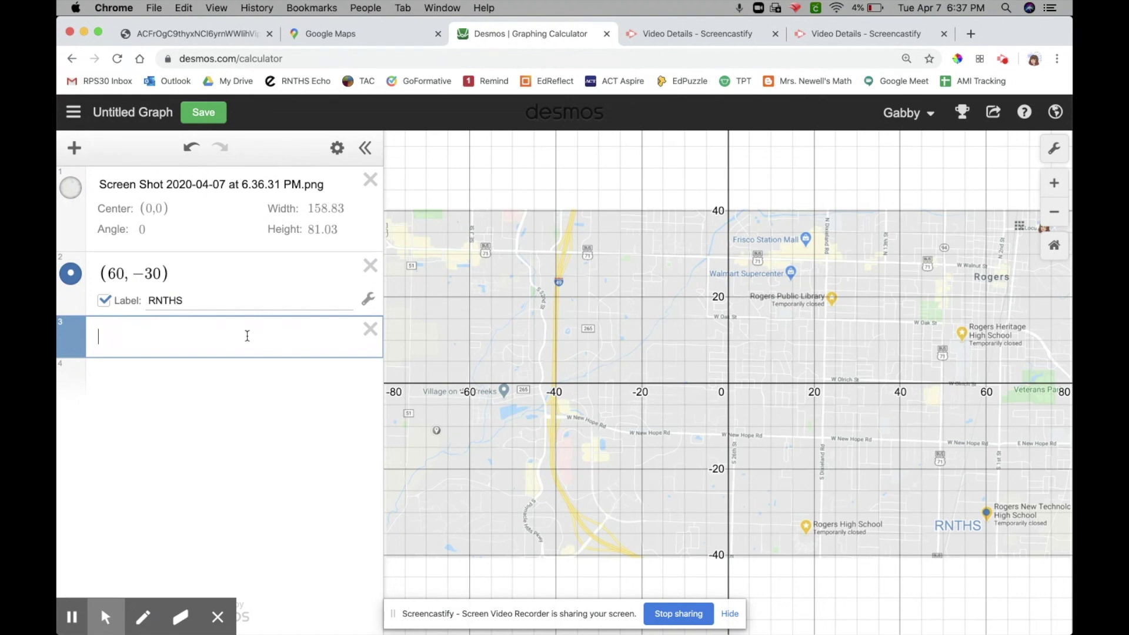
pyautogui.write('(55,10')
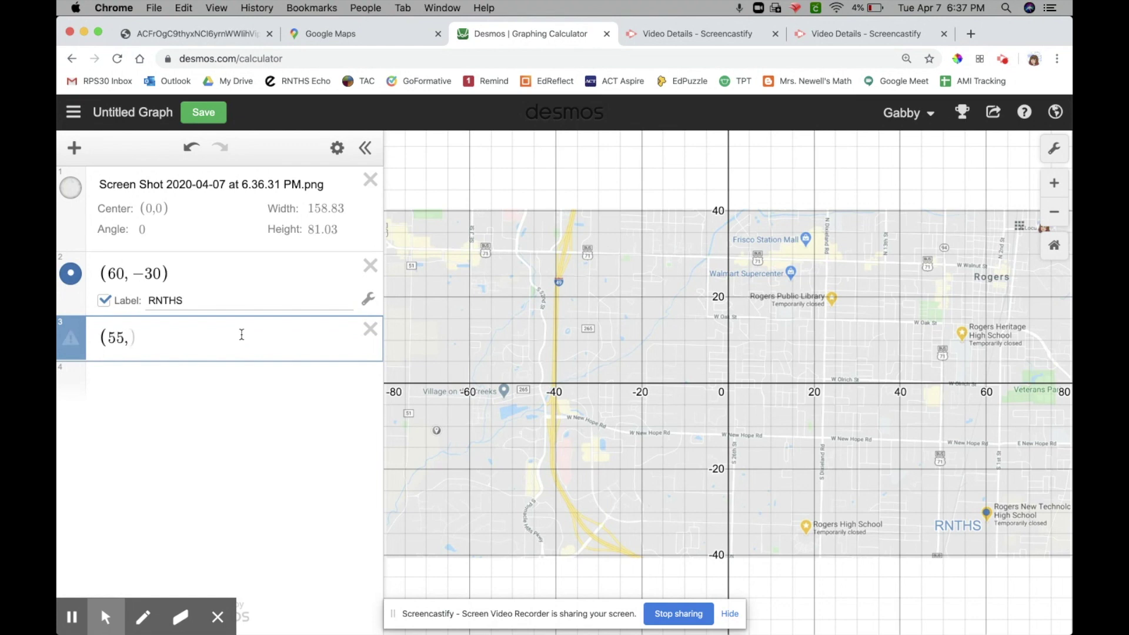
pyautogui.click(103, 365)
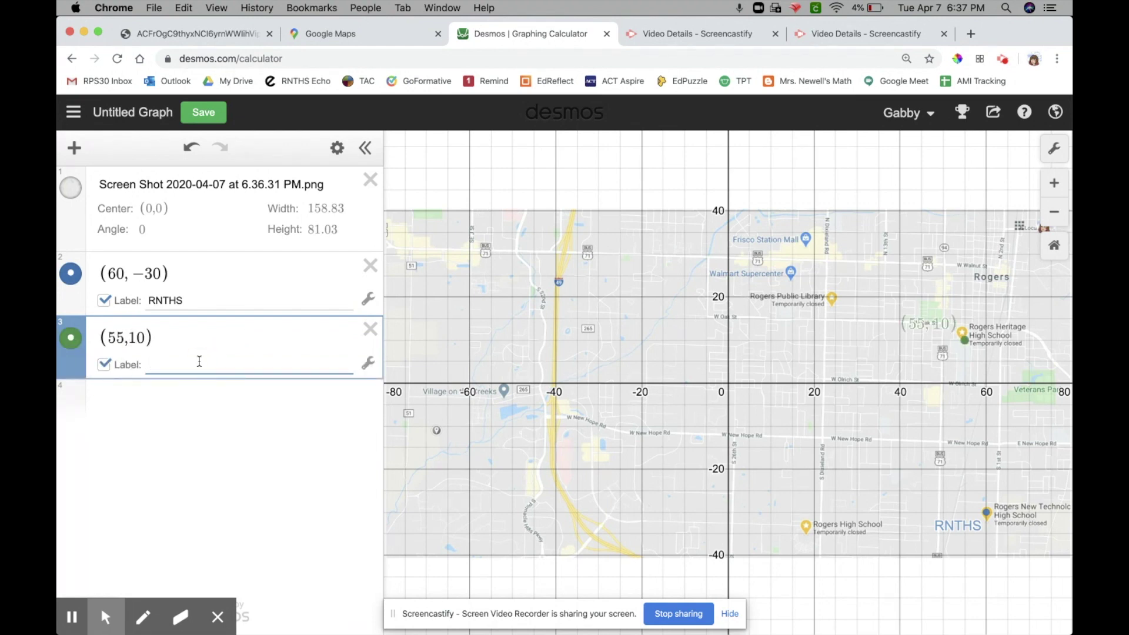
pyautogui.write('HHS')
# Add the point (24, 18) labeled Library.
pyautogui.click(169, 398)
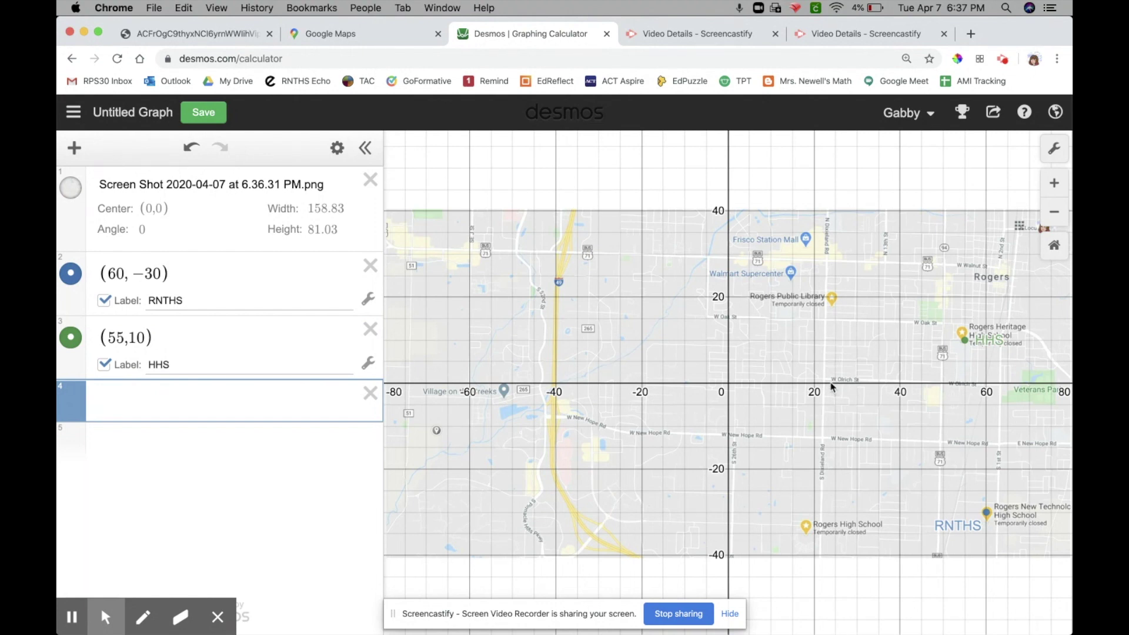
pyautogui.write('(24')
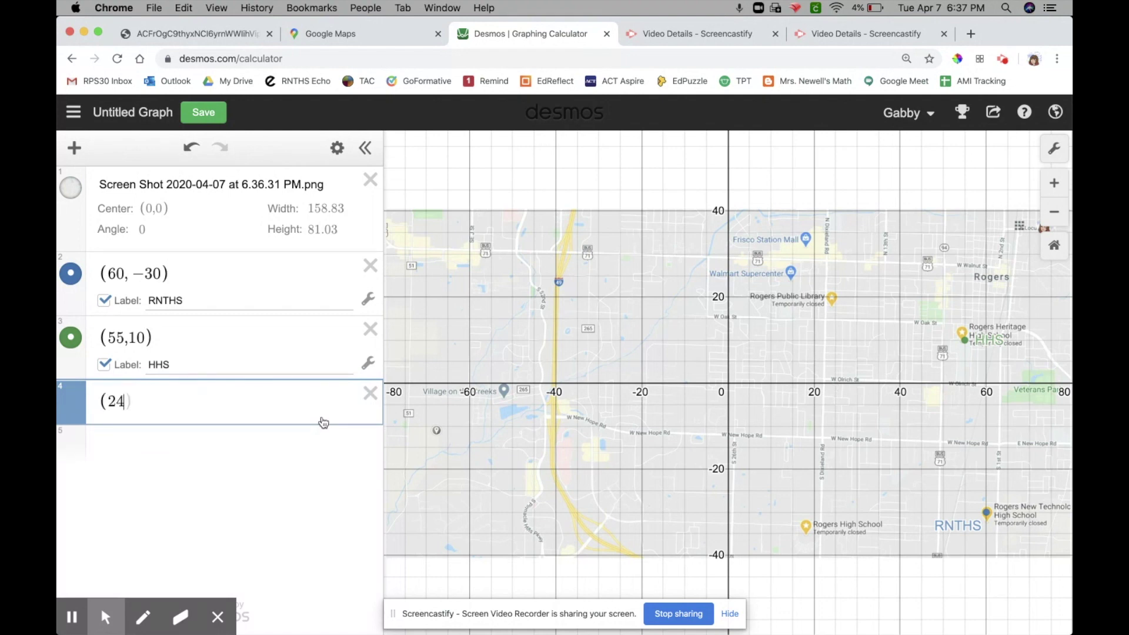
pyautogui.write(', 18)')
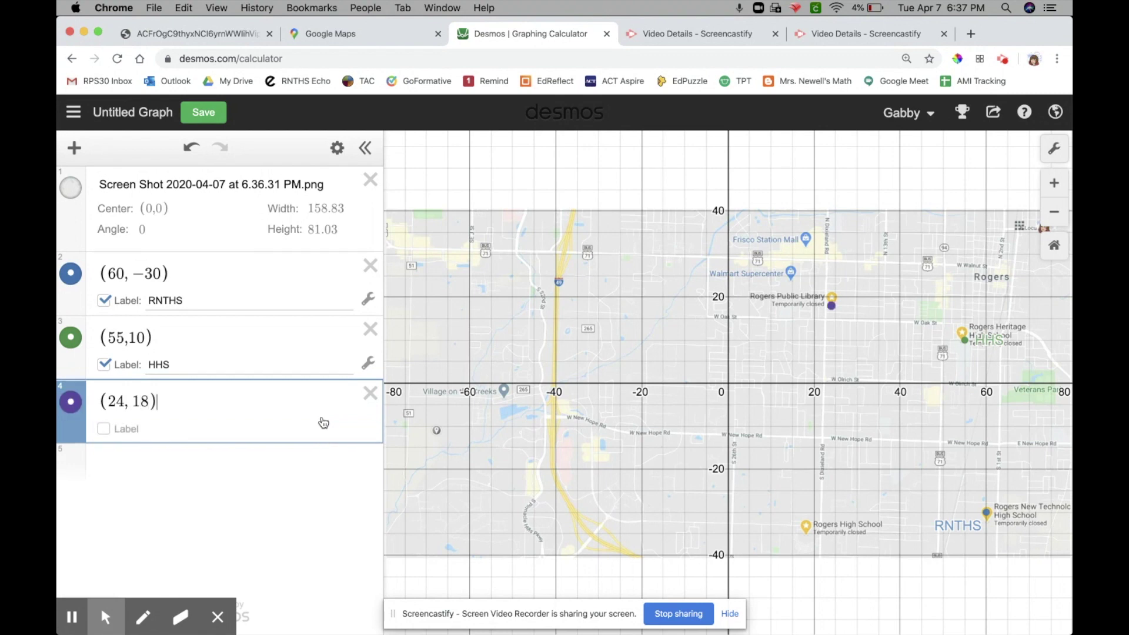
pyautogui.click(104, 429)
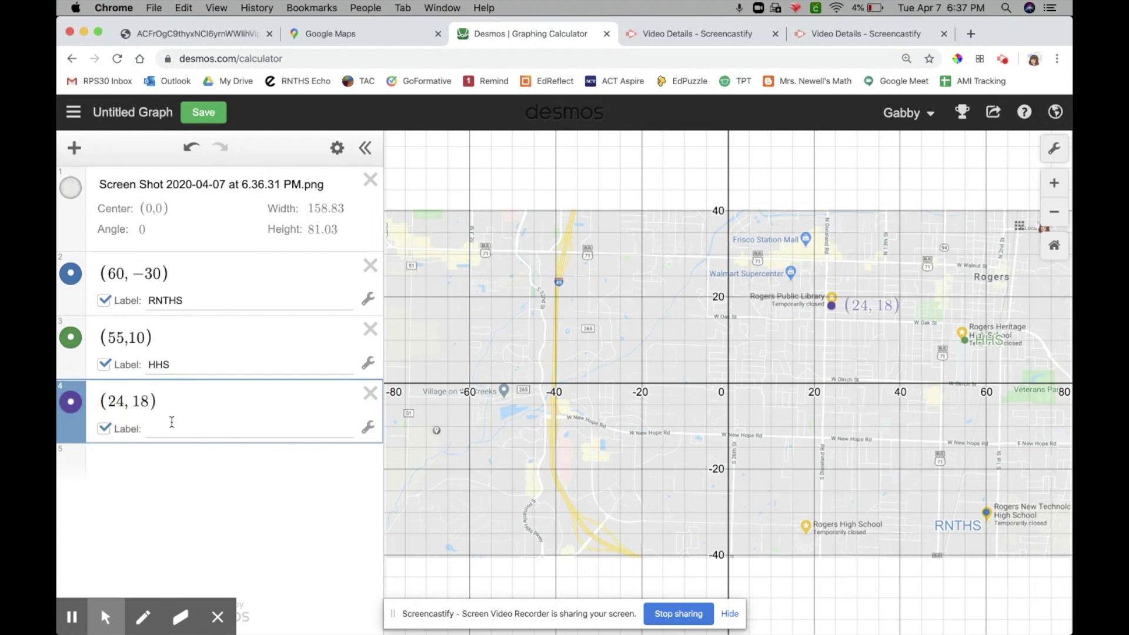
pyautogui.click(172, 425)
pyautogui.write('Lib')
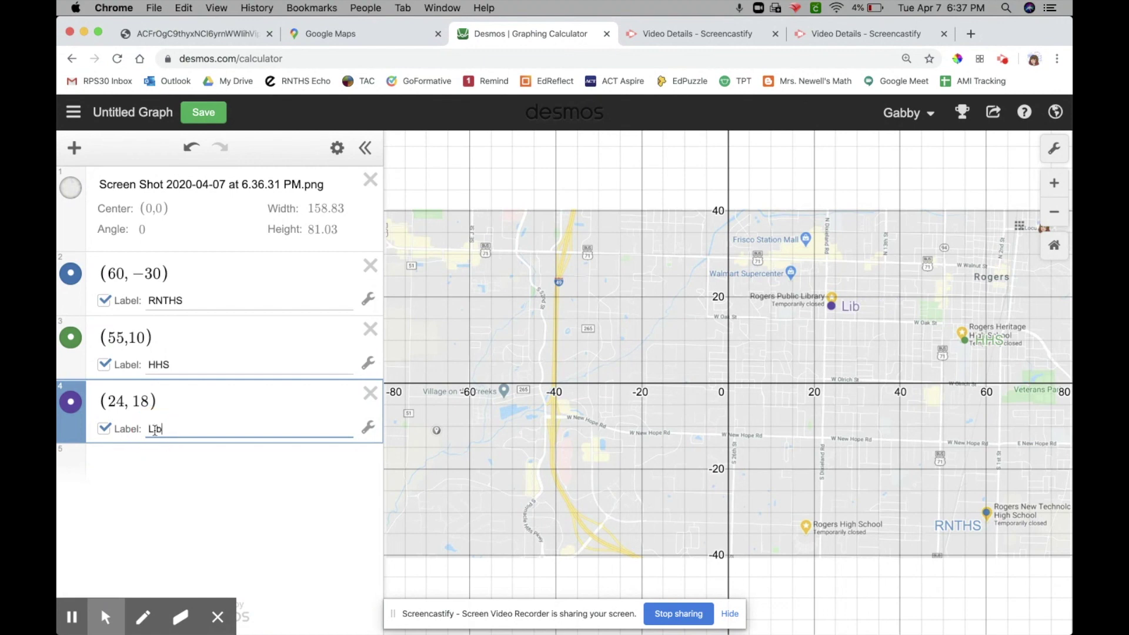
pyautogui.write('rary')
pyautogui.click(143, 459)
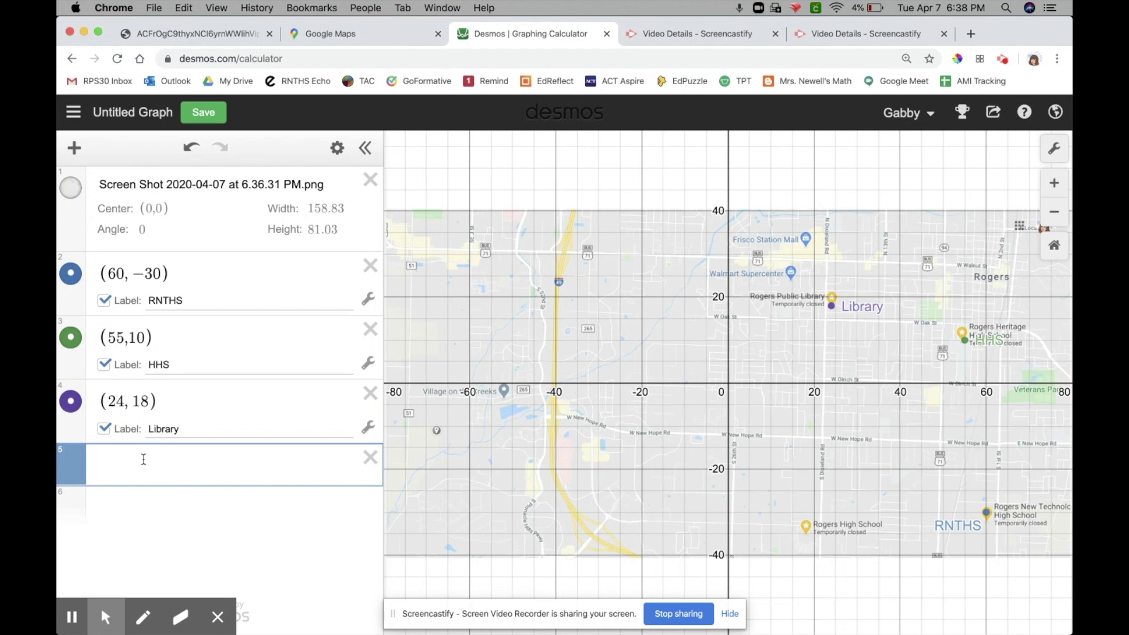
# Add the point (18.25, −35) labeled RHS, correcting the x-coordinate from 17.
pyautogui.write('(')
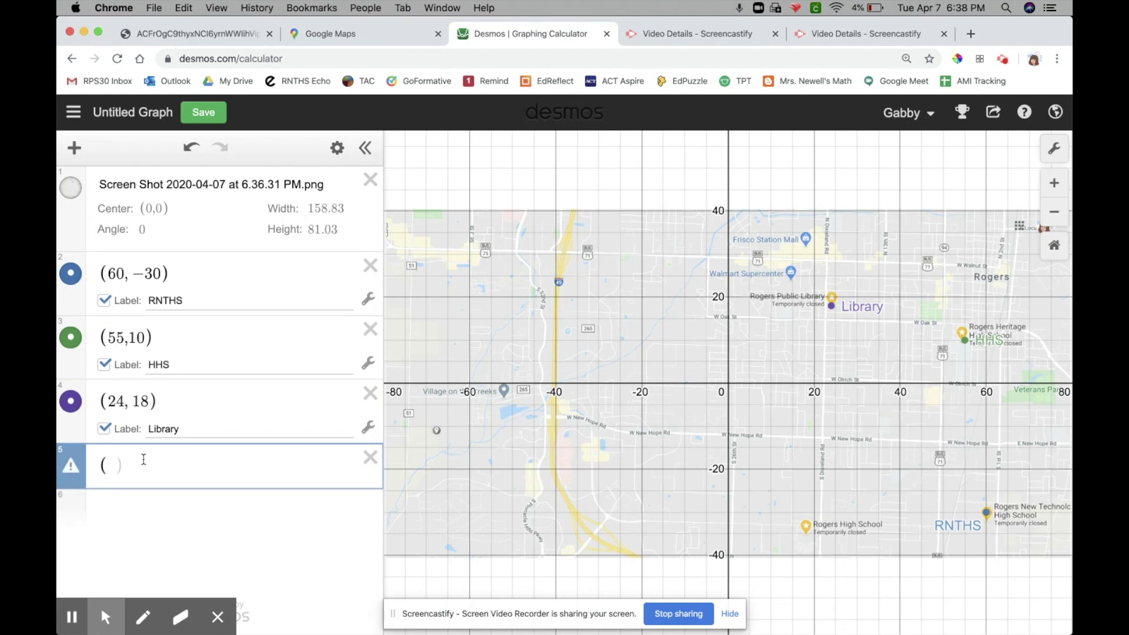
pyautogui.write('17')
pyautogui.write(',')
pyautogui.write('-35')
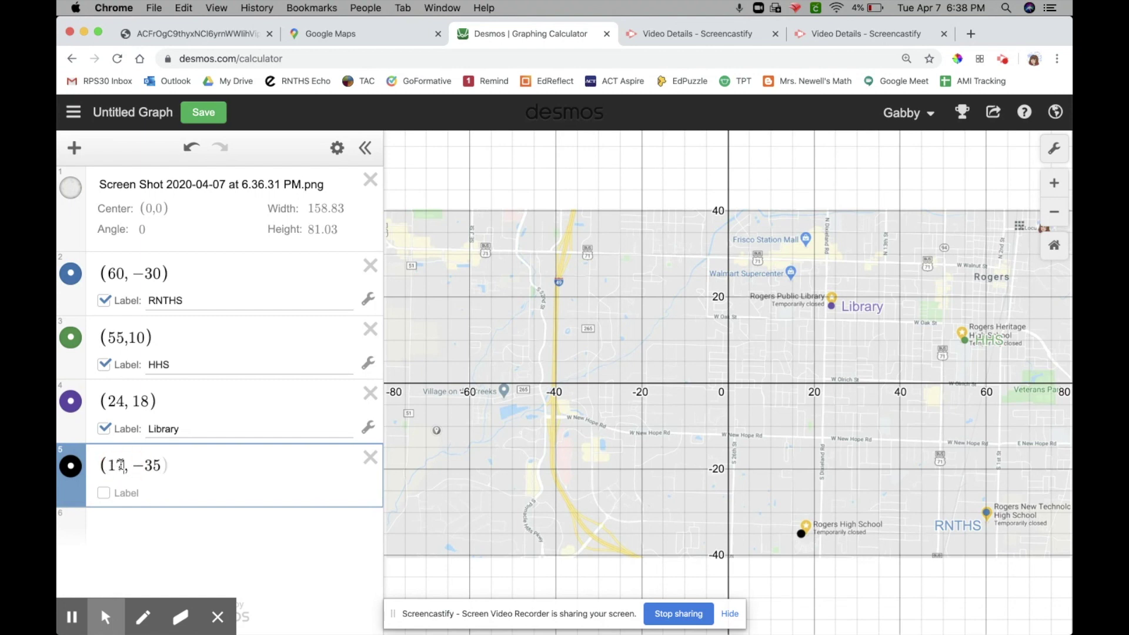
pyautogui.click(120, 466)
pyautogui.press('BackSpace')
pyautogui.press('BackSpace')
pyautogui.write('dp')
pyautogui.press('BackSpace')
pyautogui.press('BackSpace')
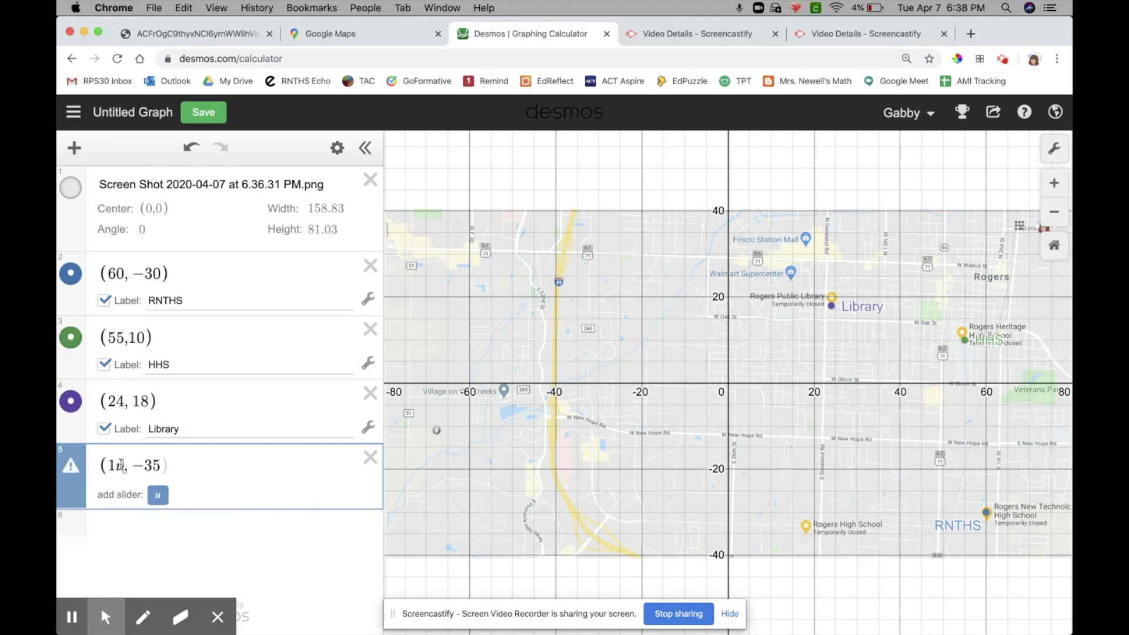
pyautogui.write('8,')
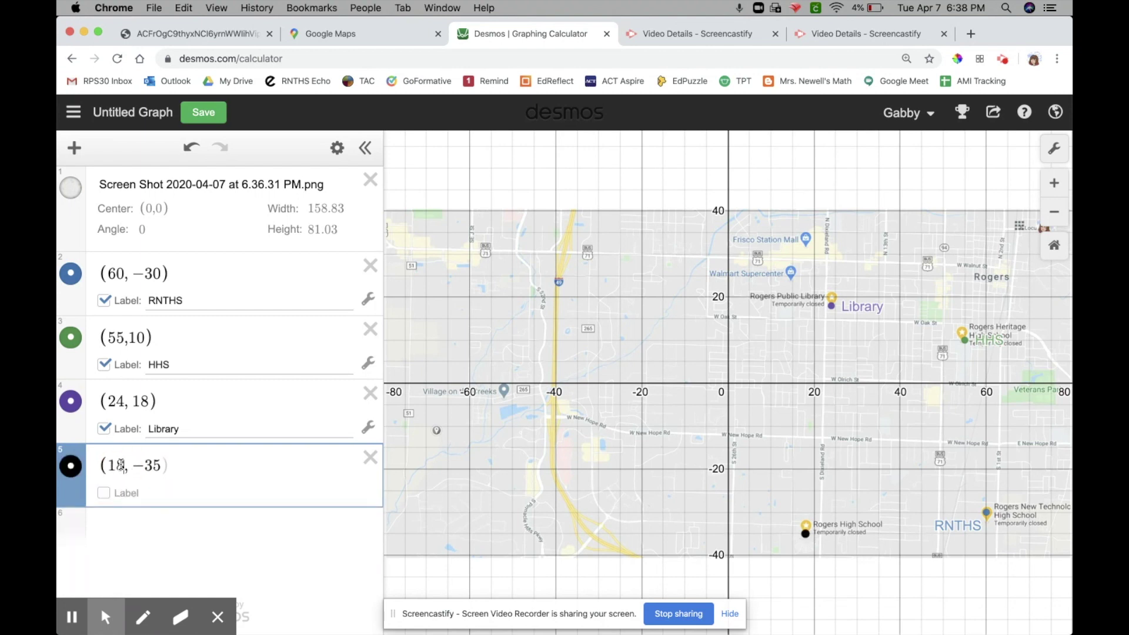
pyautogui.press('BackSpace')
pyautogui.press('BackSpace')
pyautogui.write('9,')
pyautogui.press('BackSpace')
pyautogui.press('BackSpace')
pyautogui.write('8,')
pyautogui.press('Left')
pyautogui.write('.5')
pyautogui.press('BackSpace')
pyautogui.press('BackSpace')
pyautogui.write('.25')
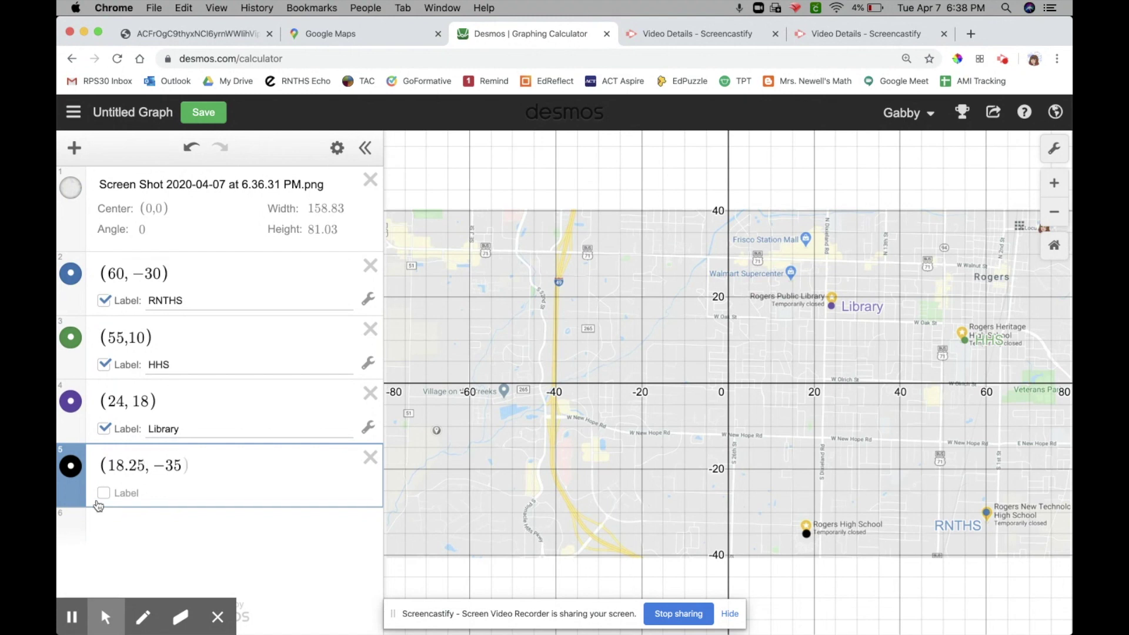
pyautogui.click(104, 493)
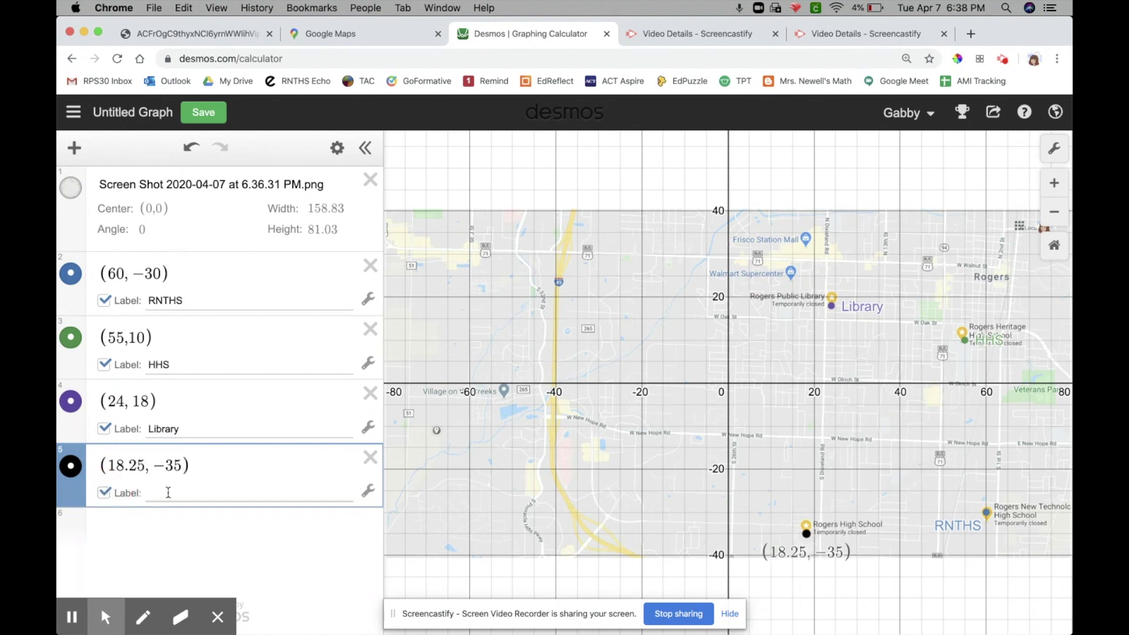
pyautogui.click(168, 493)
pyautogui.write('RHS')
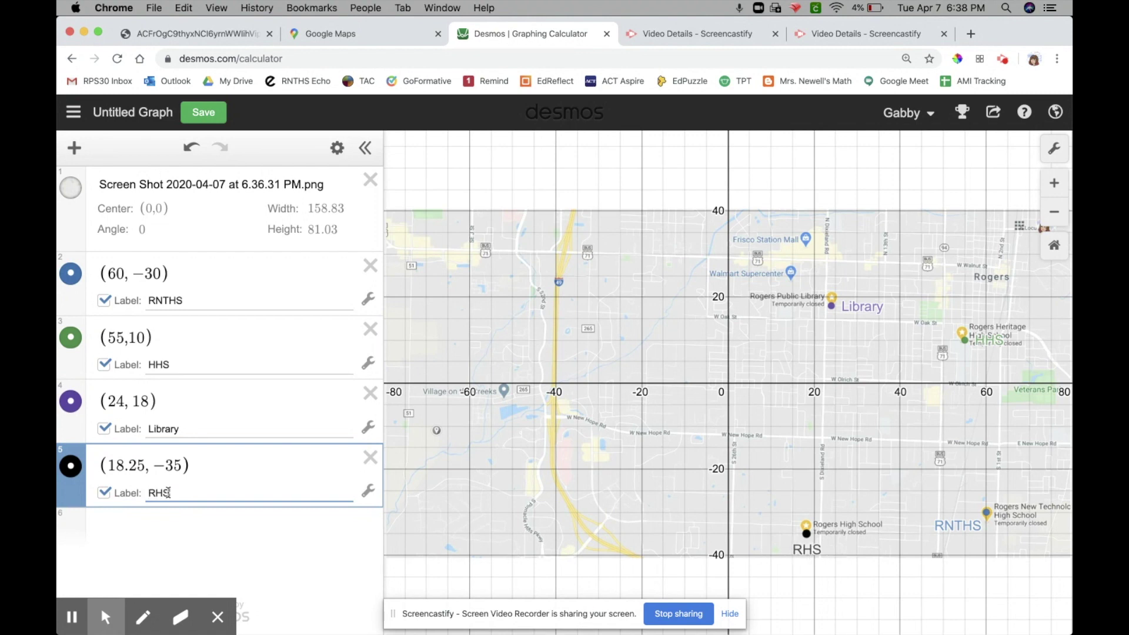
pyautogui.click(134, 520)
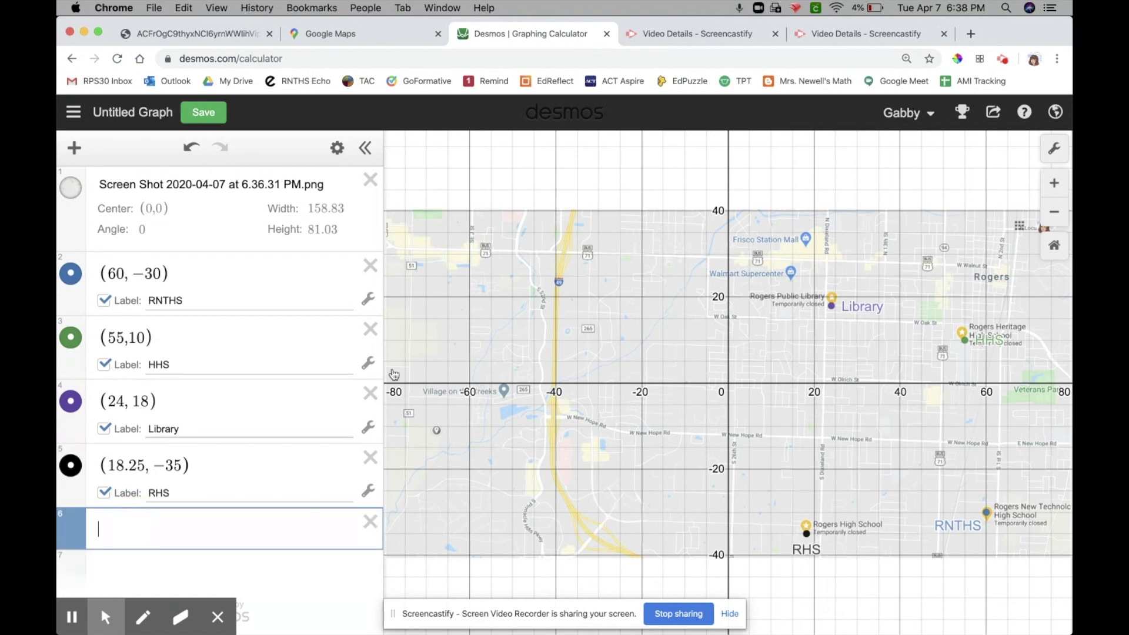
# Add the point (−67.5, −11) labeled New HS at the proposed school site.
pyautogui.click(439, 434)
pyautogui.click(437, 434)
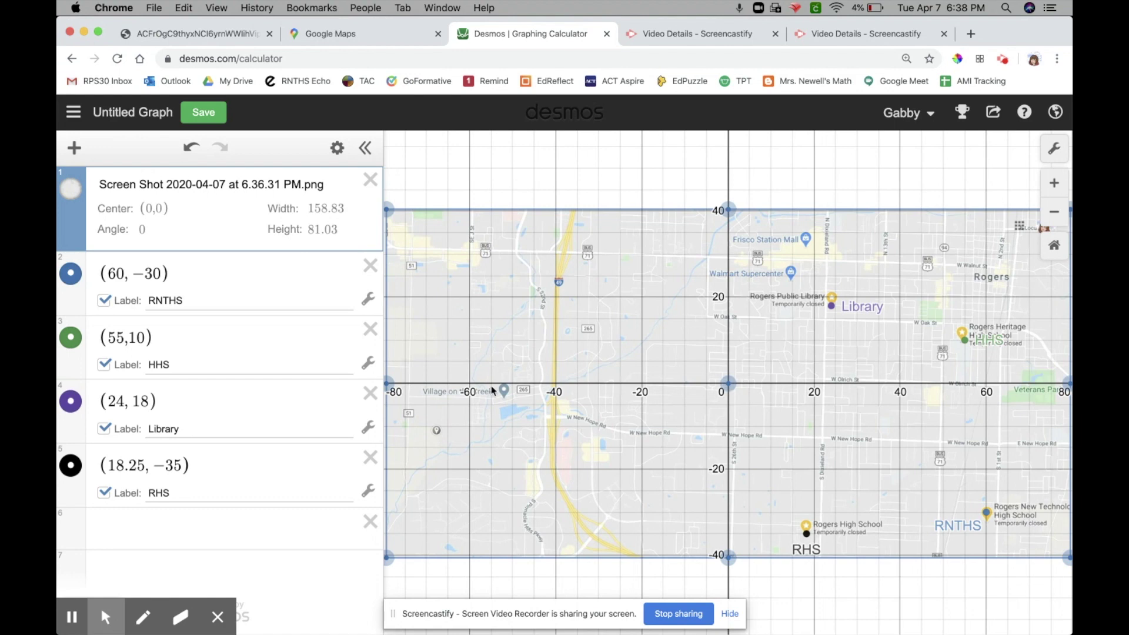
pyautogui.click(202, 524)
pyautogui.write('(')
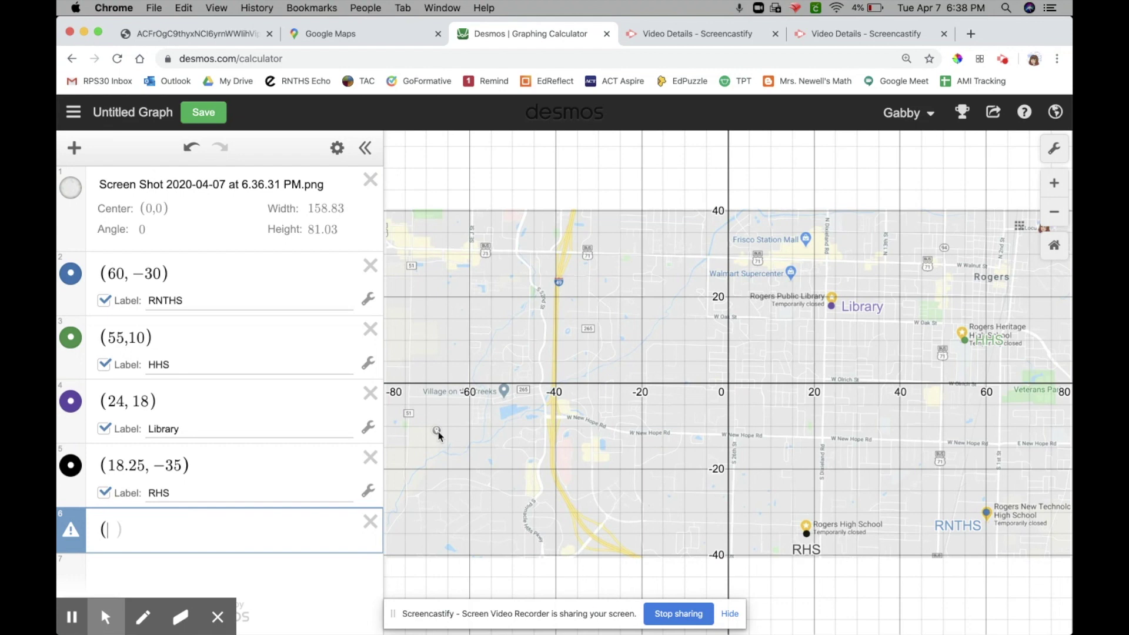
pyautogui.write('-67,-11')
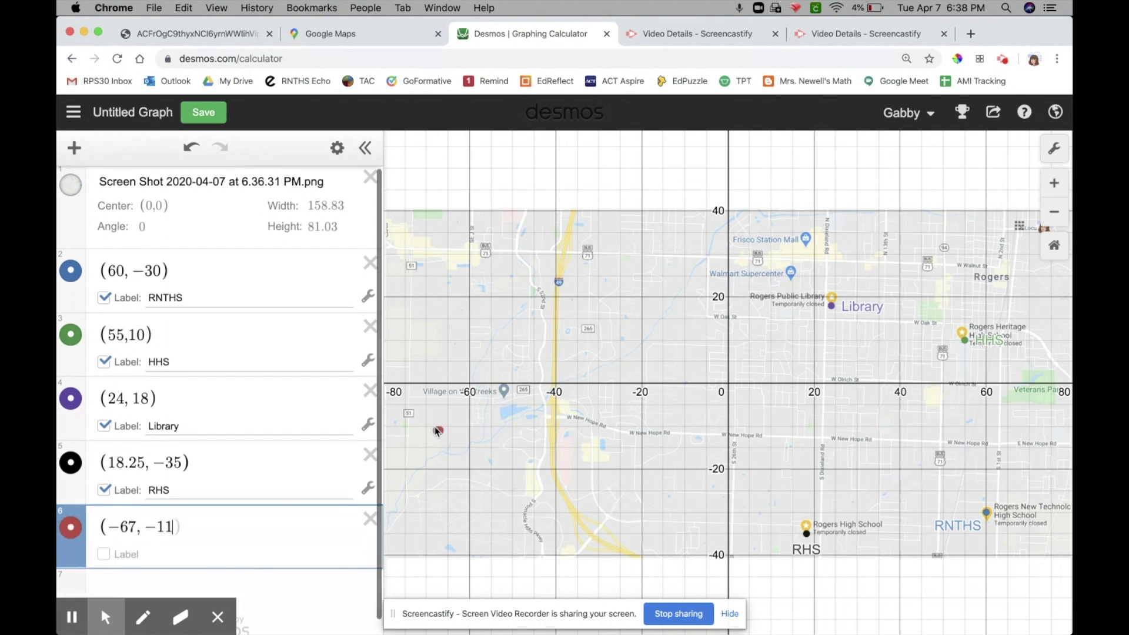
pyautogui.write(')')
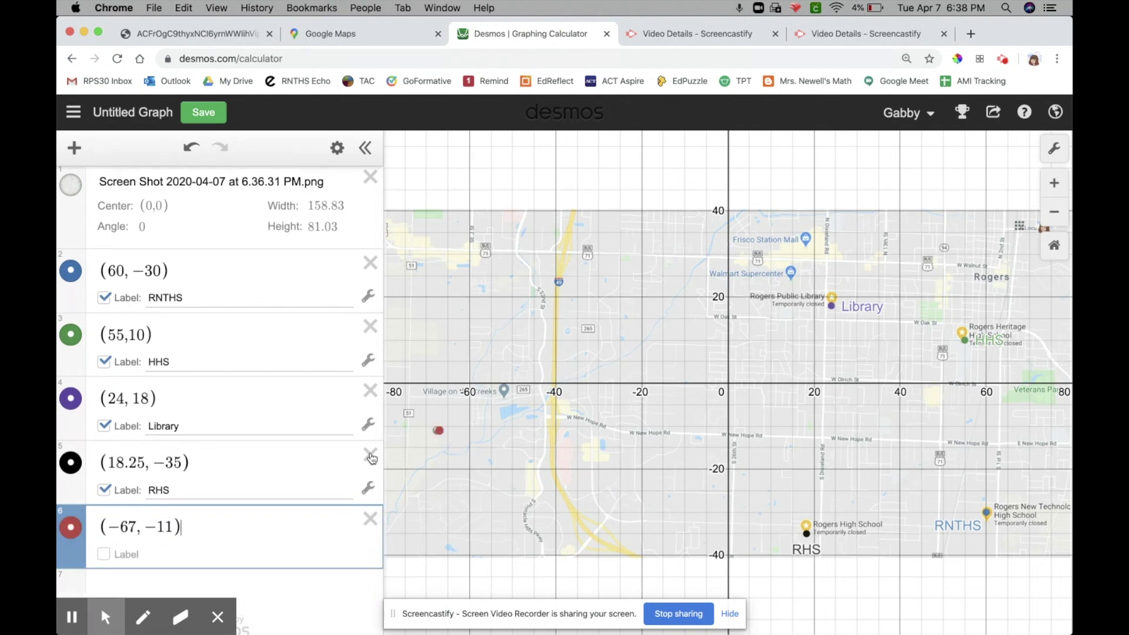
pyautogui.click(134, 526)
pyautogui.press('BackSpace')
pyautogui.write('8')
pyautogui.press('BackSpace')
pyautogui.write('7.5')
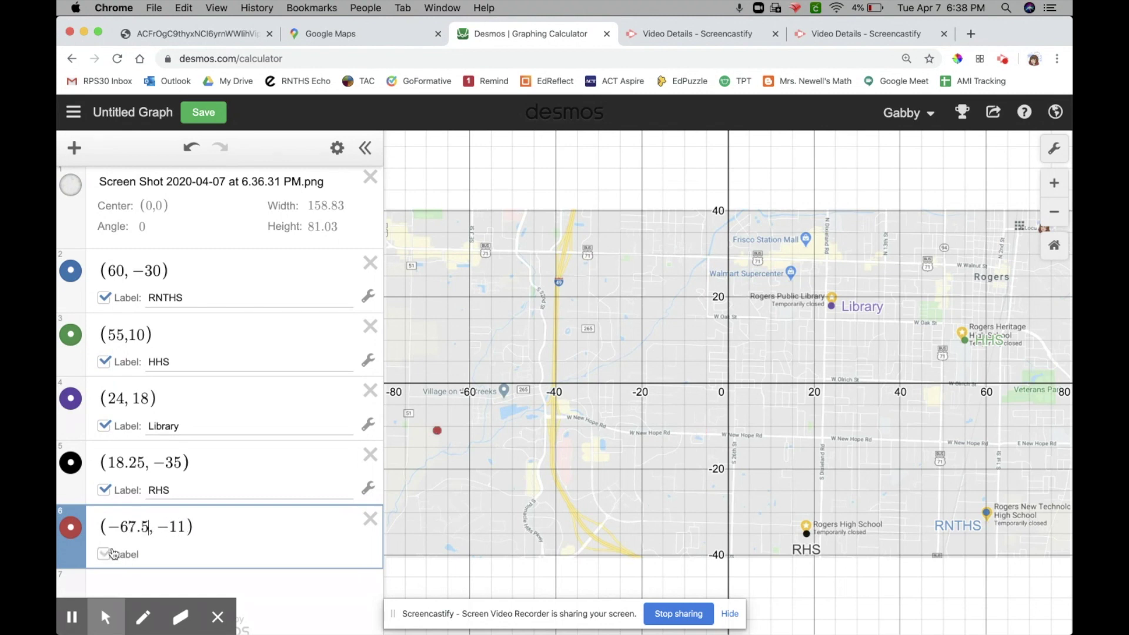
pyautogui.click(104, 554)
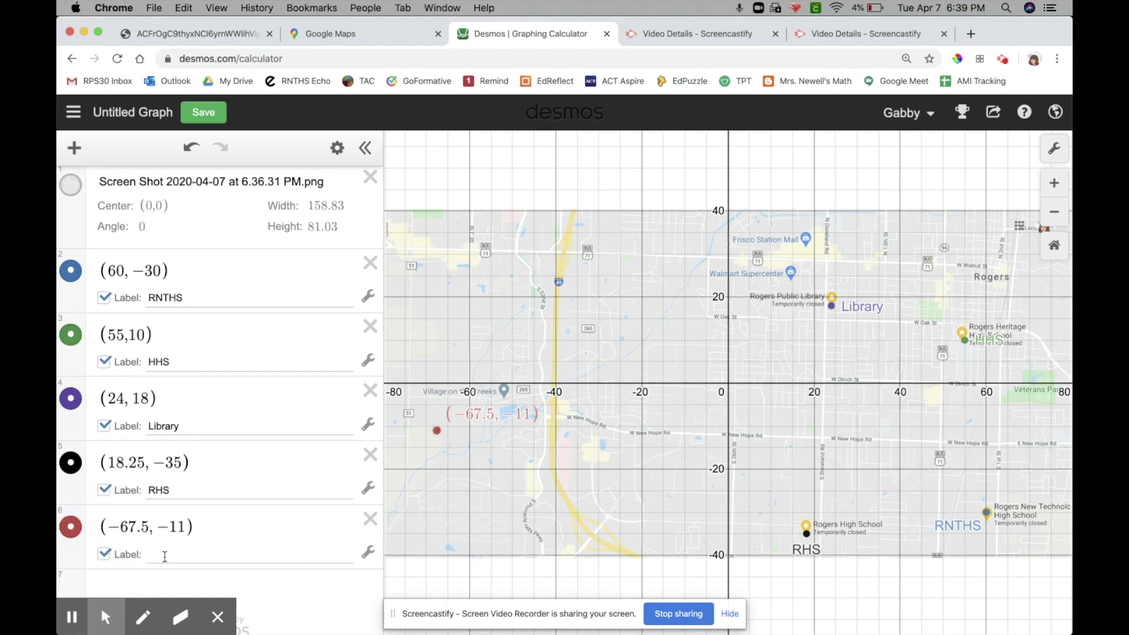
pyautogui.click(165, 557)
pyautogui.write('New')
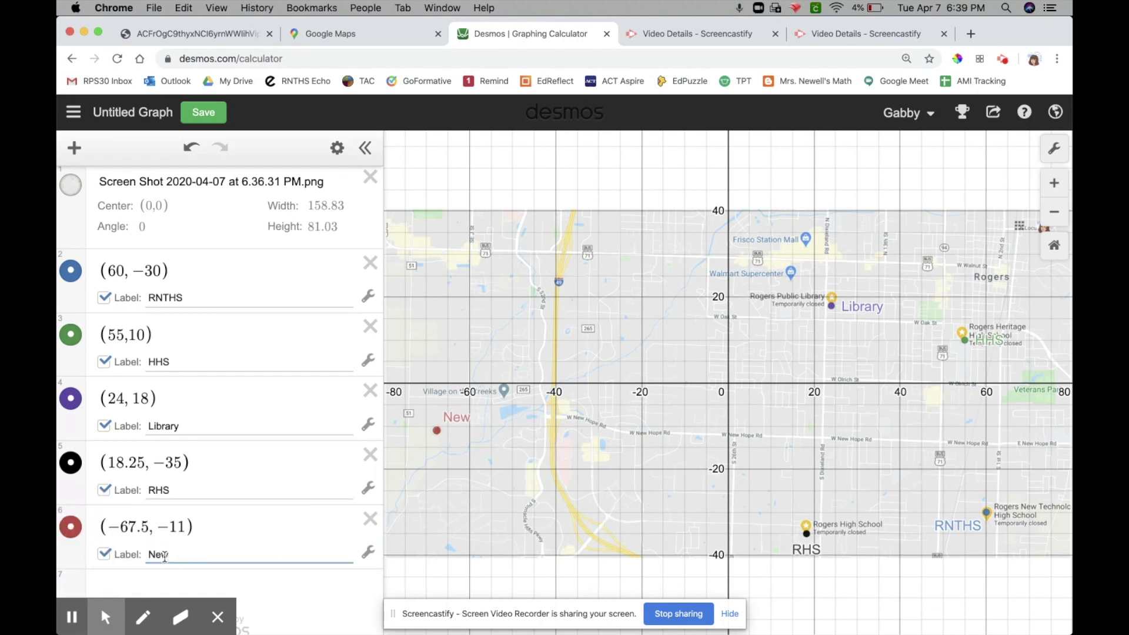
pyautogui.press('BackSpace')
pyautogui.press('BackSpace')
pyautogui.write('New HS')
pyautogui.click(545, 267)
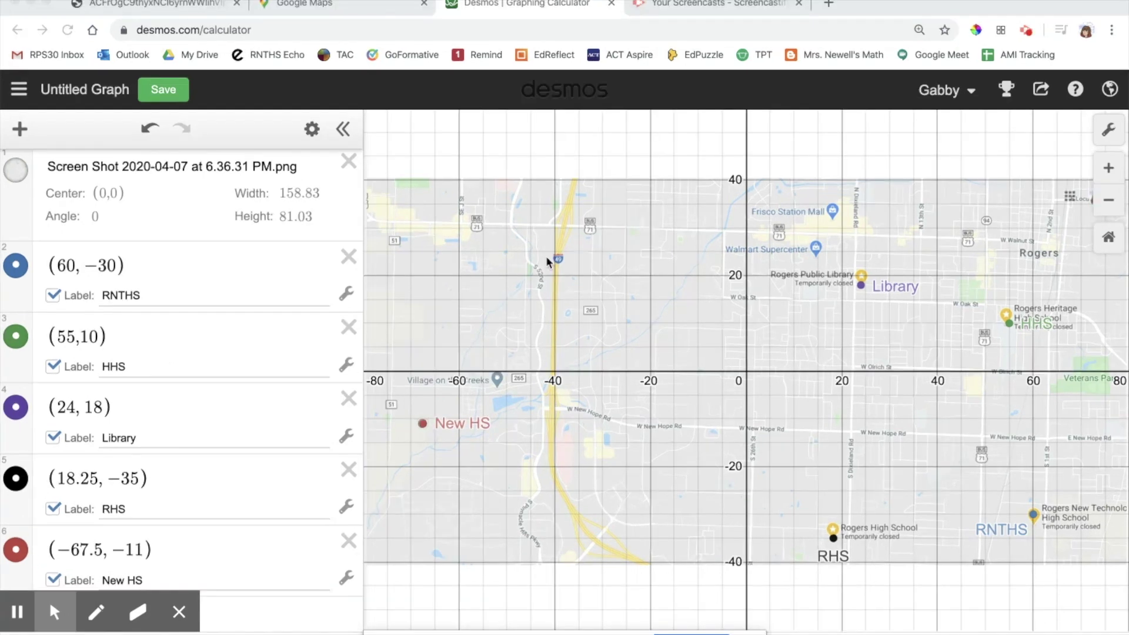
# In the entry PDF, highlight the '8 relevant resource locations within a 20 mile radius' requirement.
pyautogui.click(159, 4)
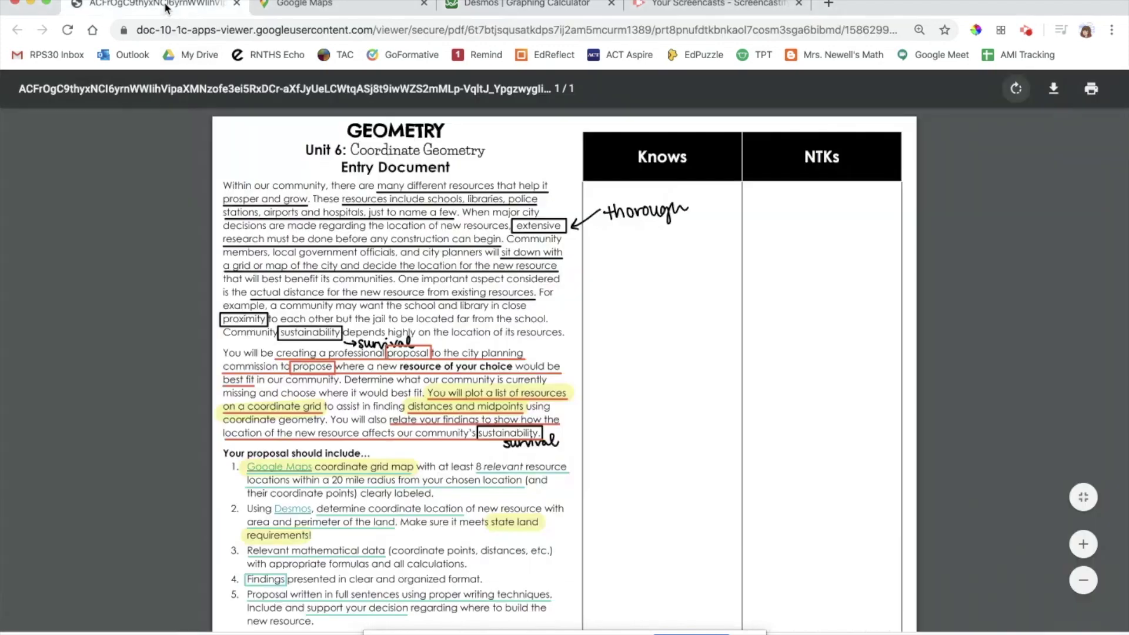
pyautogui.scroll(-2, 296, 424)
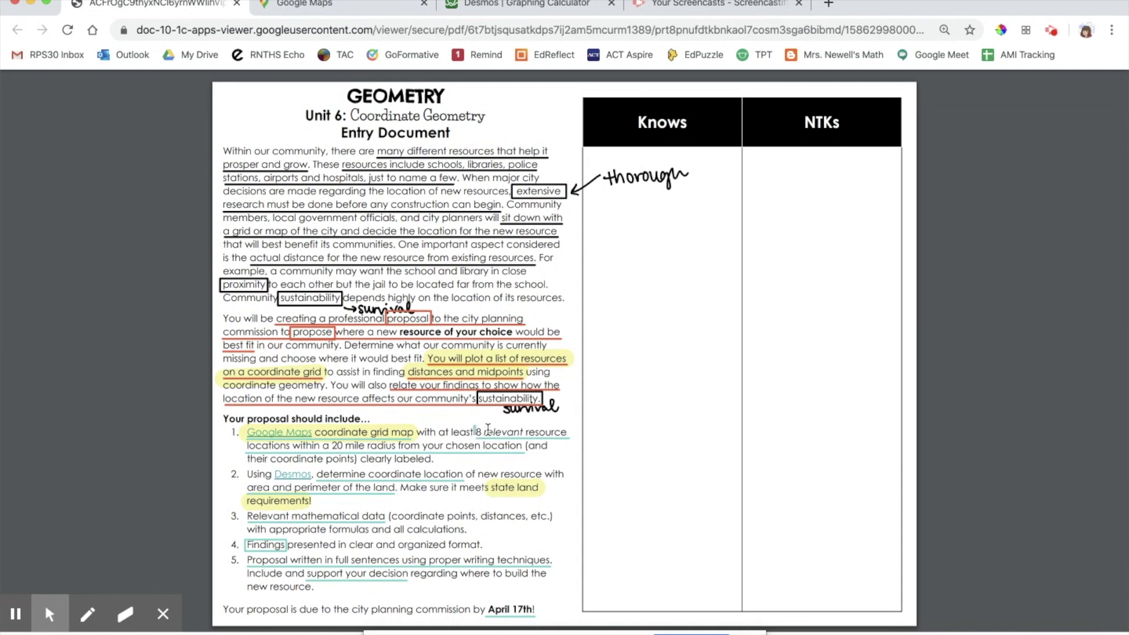
pyautogui.moveTo(475, 432); pyautogui.dragTo(394, 447)
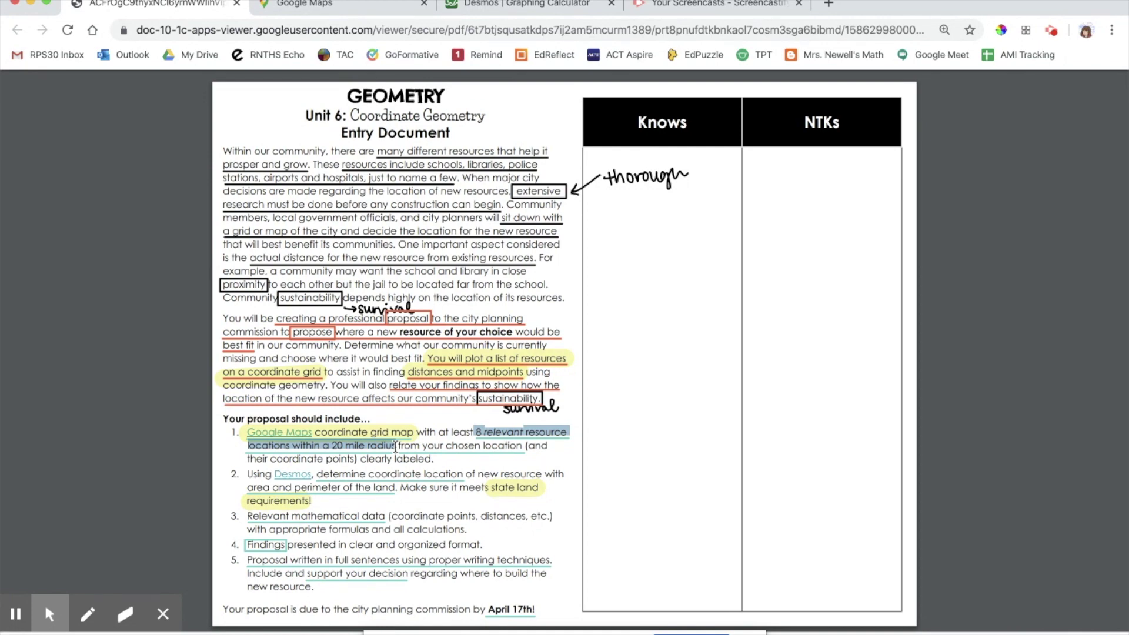
pyautogui.click(320, 6)
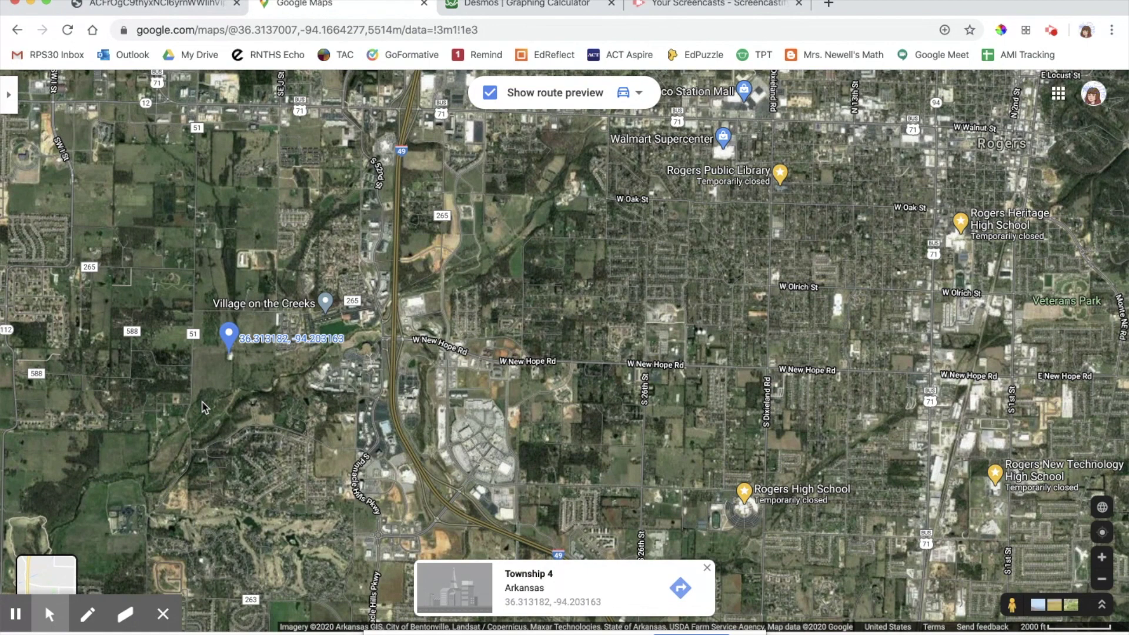
# Measure from the Township 4 pin to Rogers New Technology High School: 4.75 mi.
pyautogui.rightClick(230, 352)
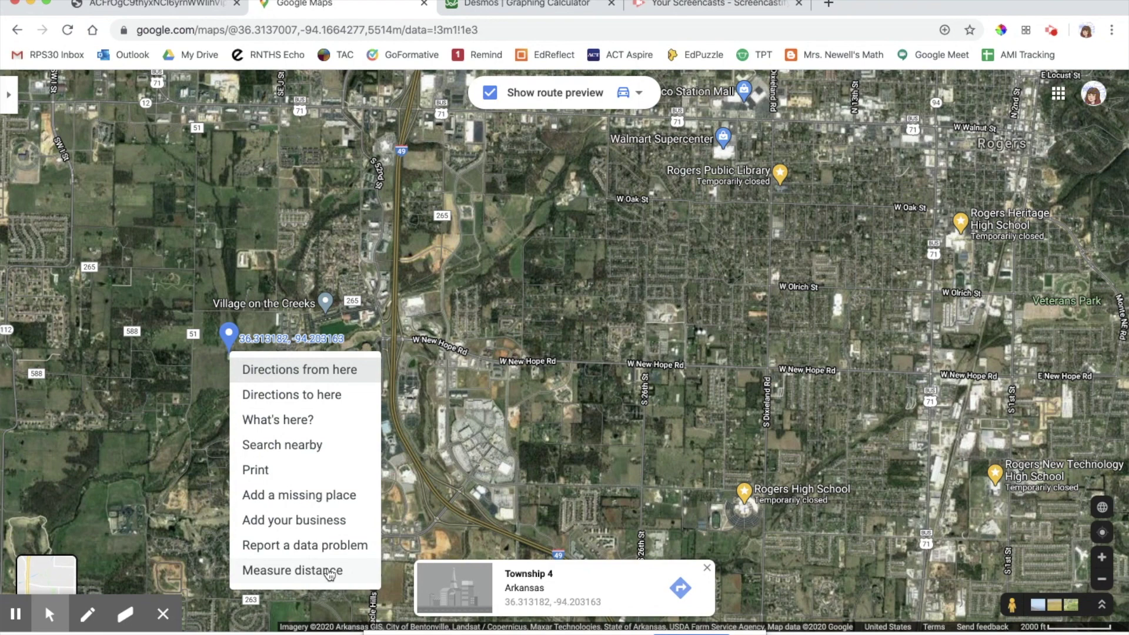
pyautogui.click(330, 573)
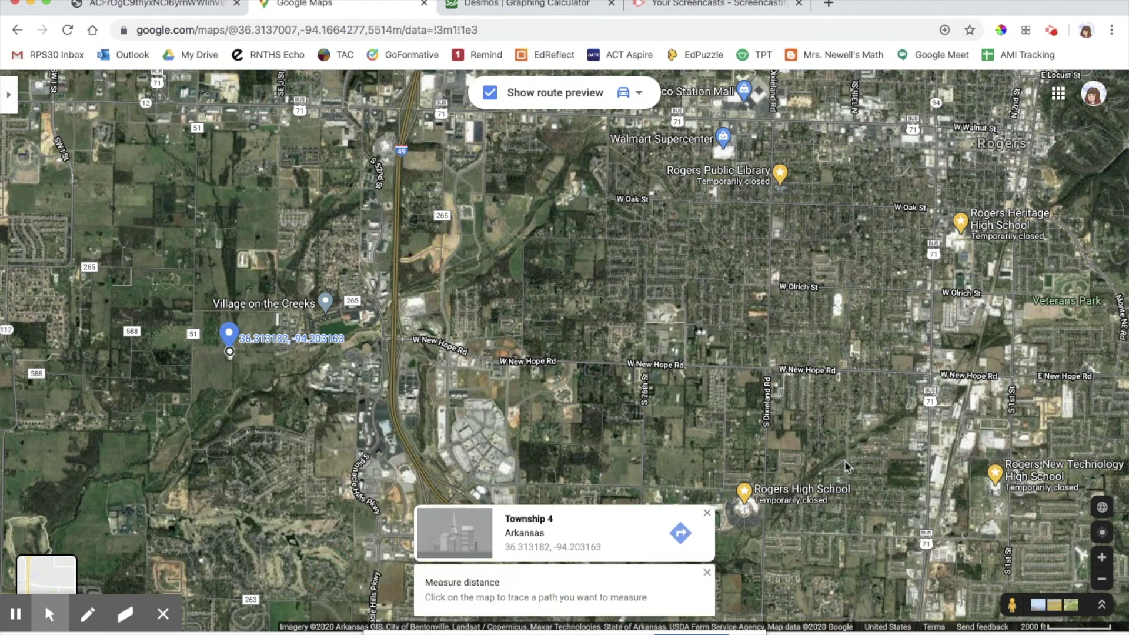
pyautogui.click(996, 490)
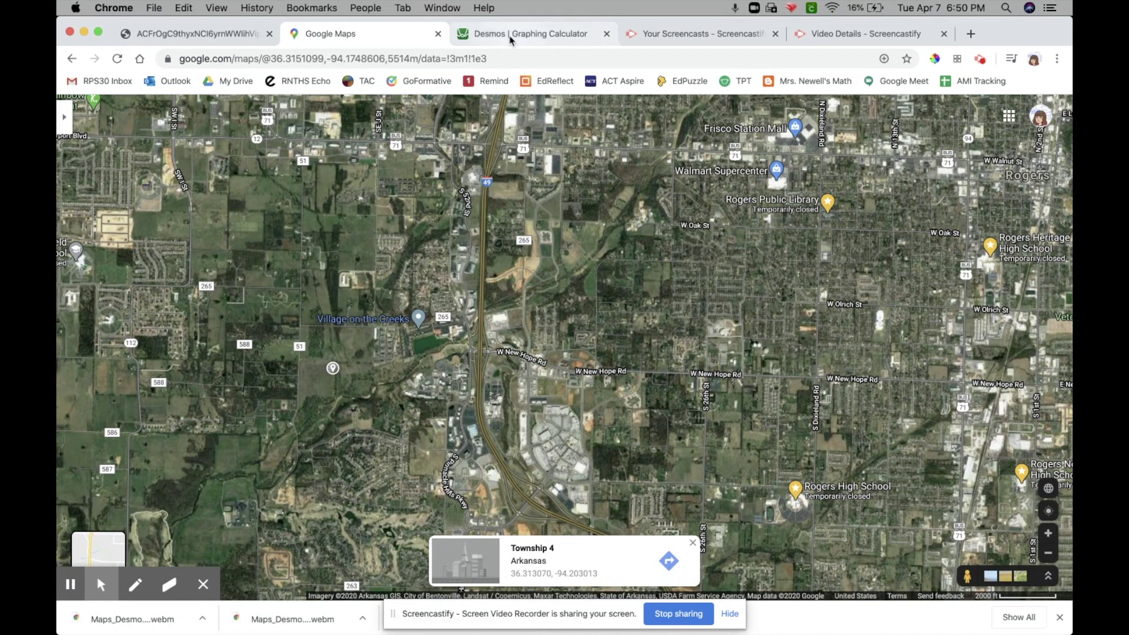
# Check the Desmos map of the five labelled points, then return to the Unit 6 entry document PDF.
pyautogui.click(511, 38)
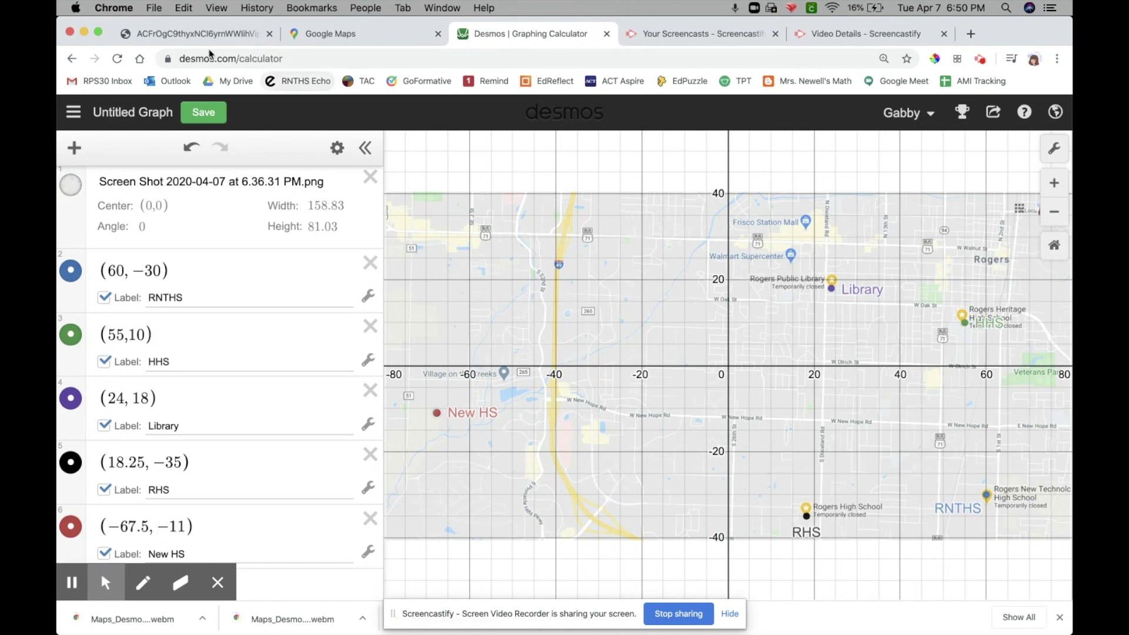
pyautogui.click(200, 42)
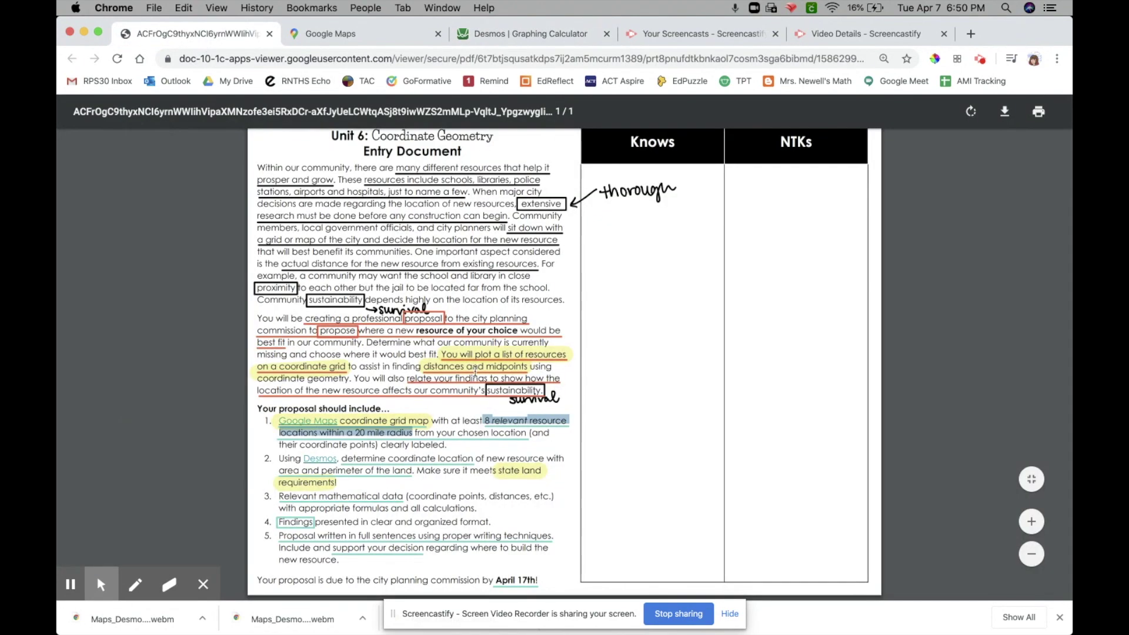